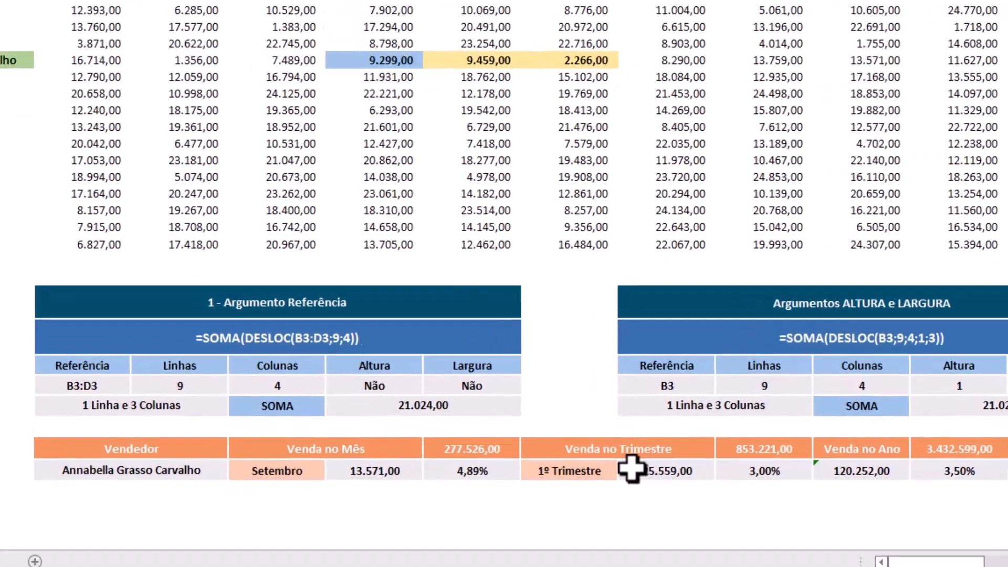
# Replace the Venda no Trimestre amount beside the quarter name with the formula =SOMA(DESLOC(B3:D3;9;4))
pyautogui.click(632, 469)
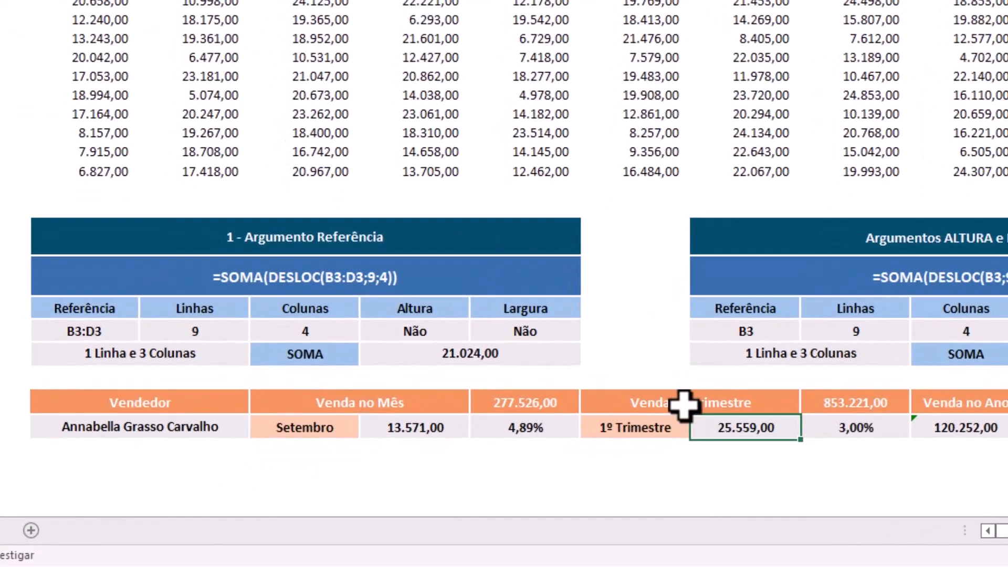
pyautogui.press('Delete')
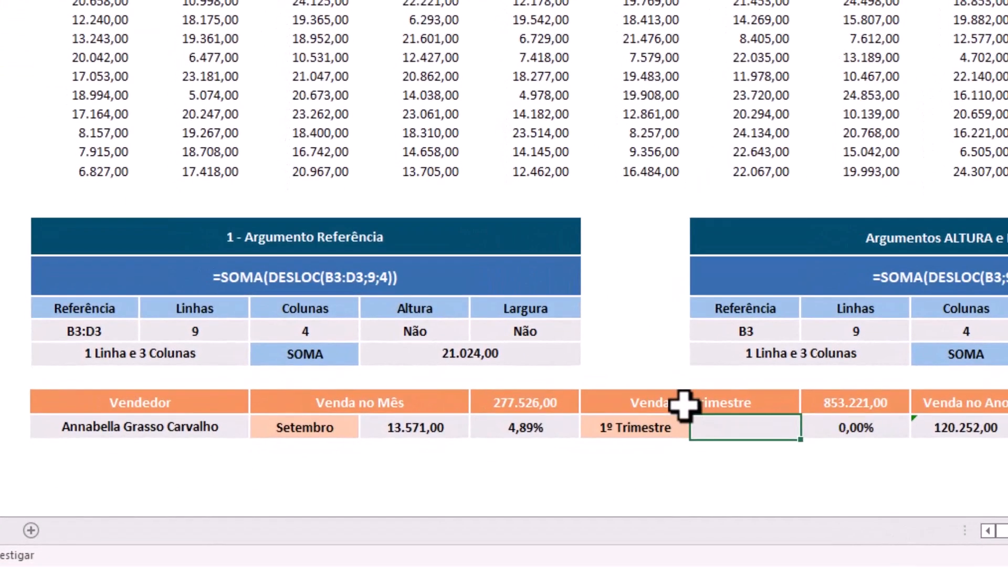
pyautogui.write('=')
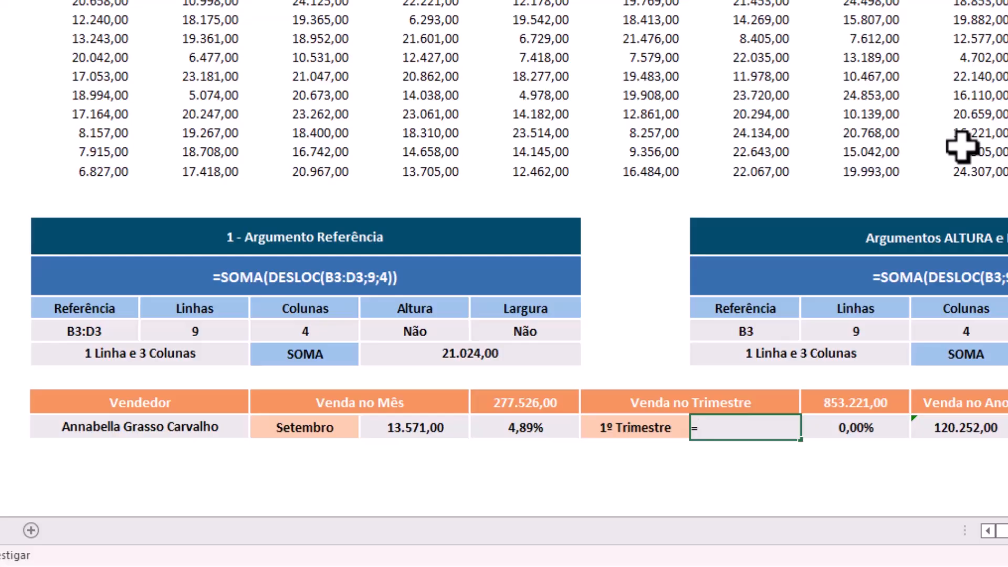
pyautogui.write('SOMA')
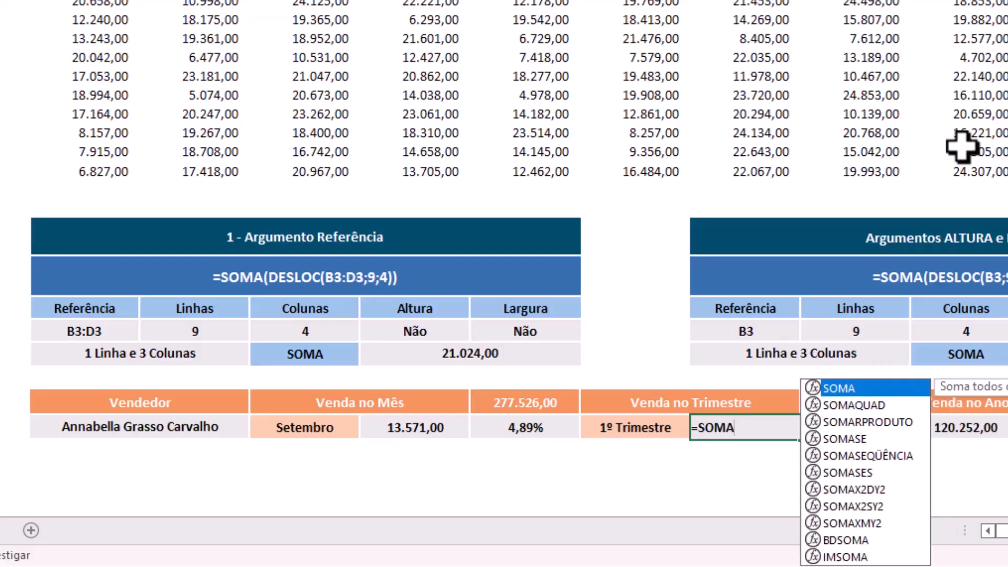
pyautogui.press('Tab')
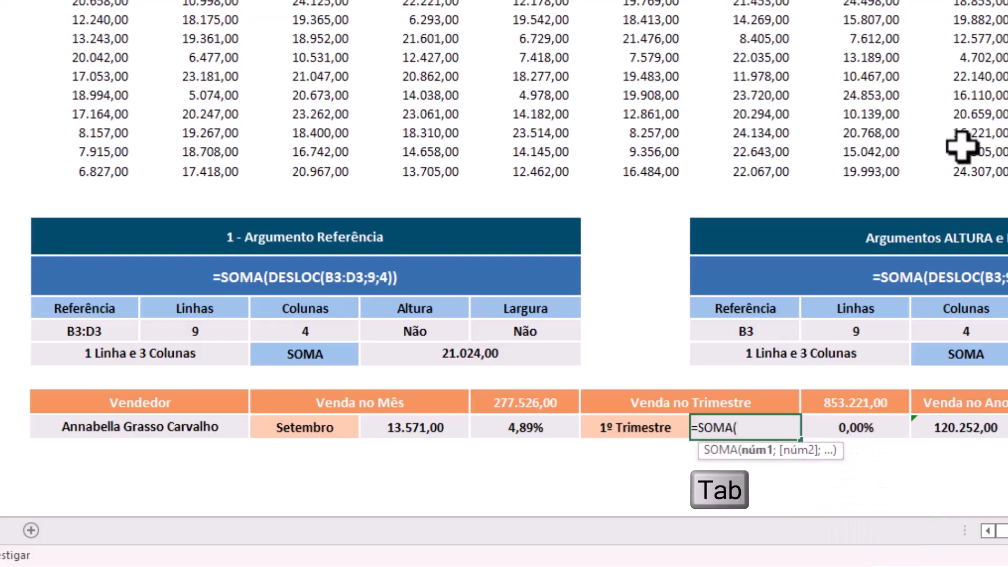
pyautogui.write('DESLOC')
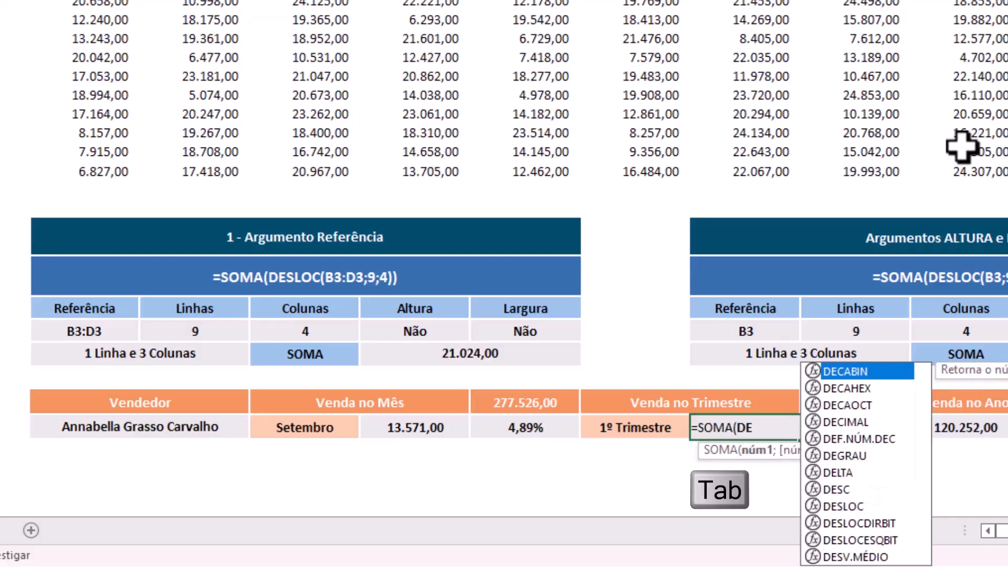
pyautogui.write('(')
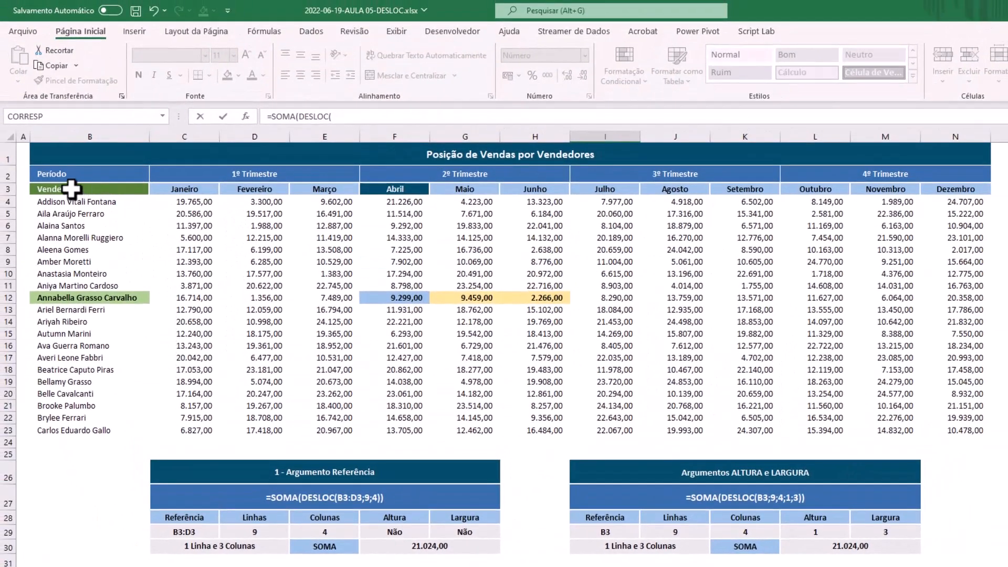
pyautogui.moveTo(71, 187); pyautogui.dragTo(234, 189)
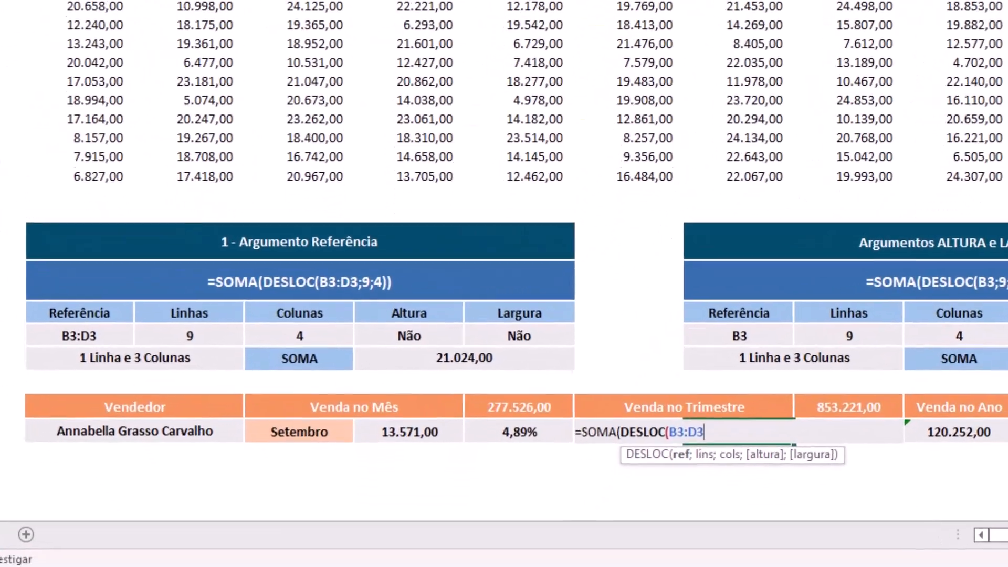
pyautogui.write(';')
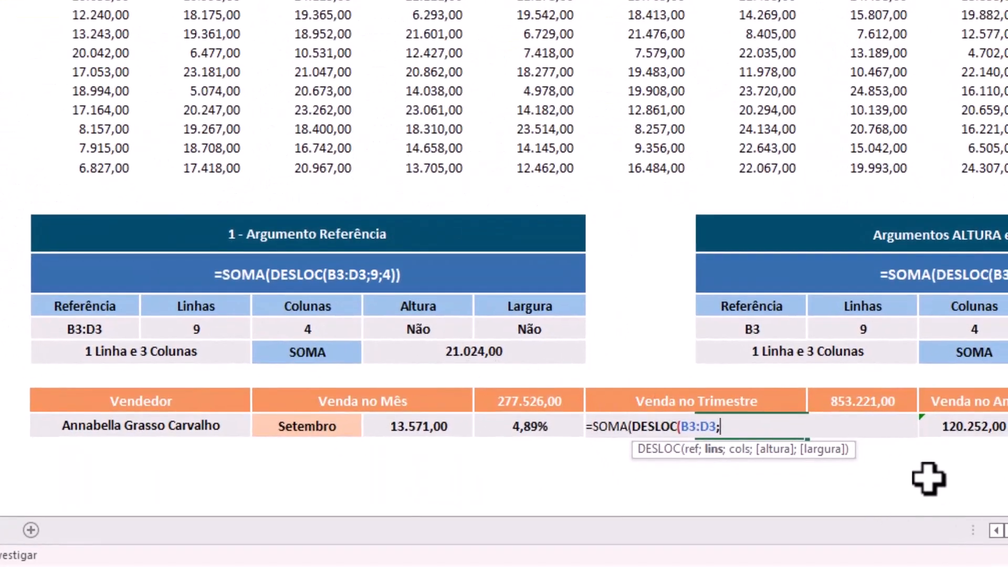
pyautogui.write('9;4')
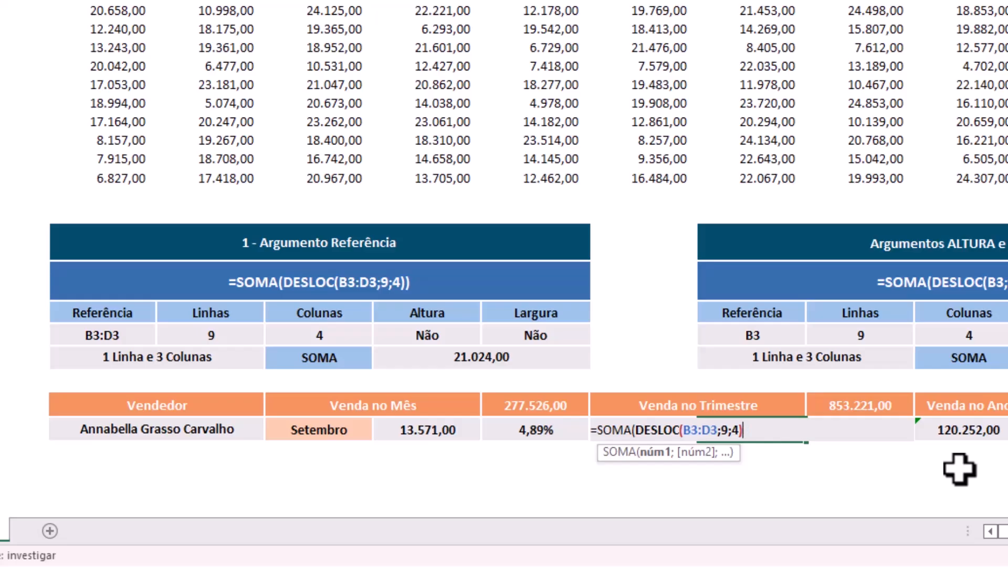
pyautogui.write(')')
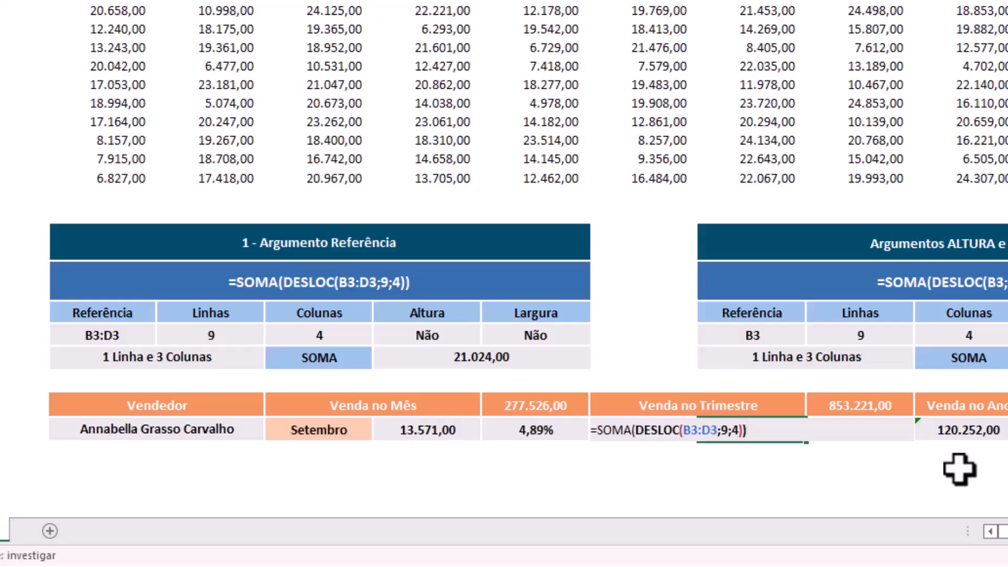
pyautogui.hotkey('ctrl', 'Return')
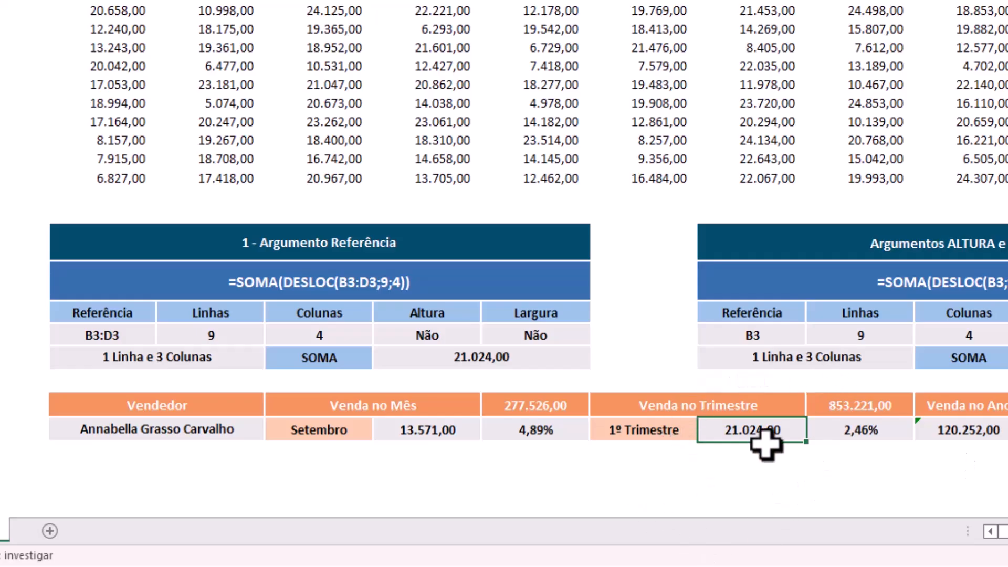
# Change the quarter selection under Venda no Trimestre to 2º Trimestre
pyautogui.click(649, 434)
pyautogui.hotkey('alt', 'Down')
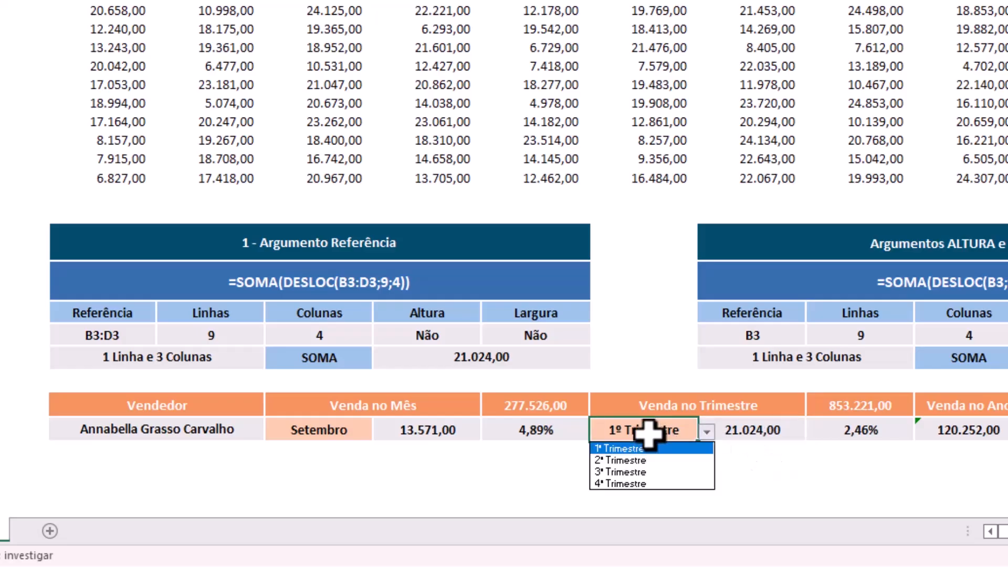
pyautogui.press('Down')
pyautogui.press('Return')
pyautogui.press('Right')
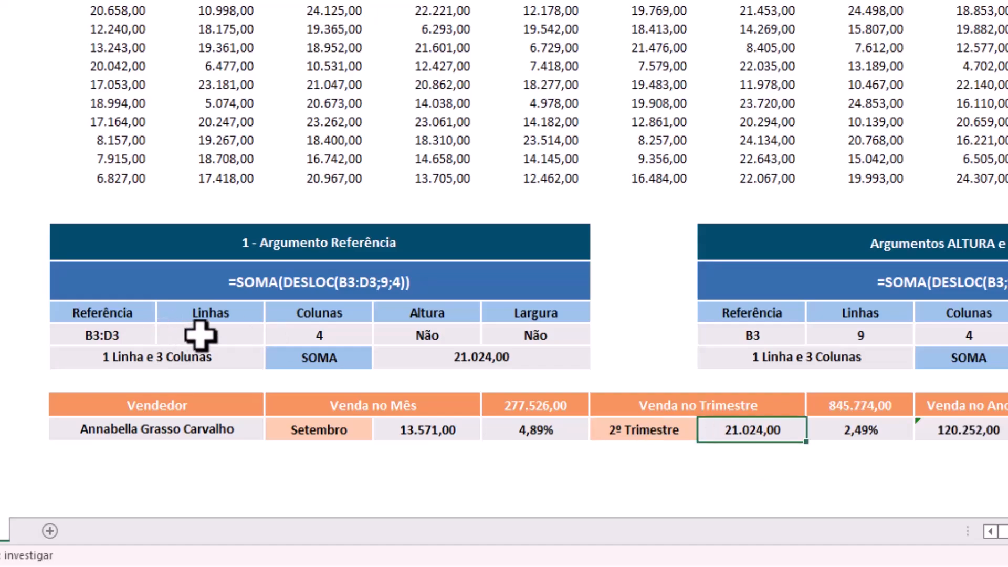
# Enter =CORRESP(C33;B4:B23;0) in the Linhas cell of the 1 - Argumento Referência table
pyautogui.click(202, 335)
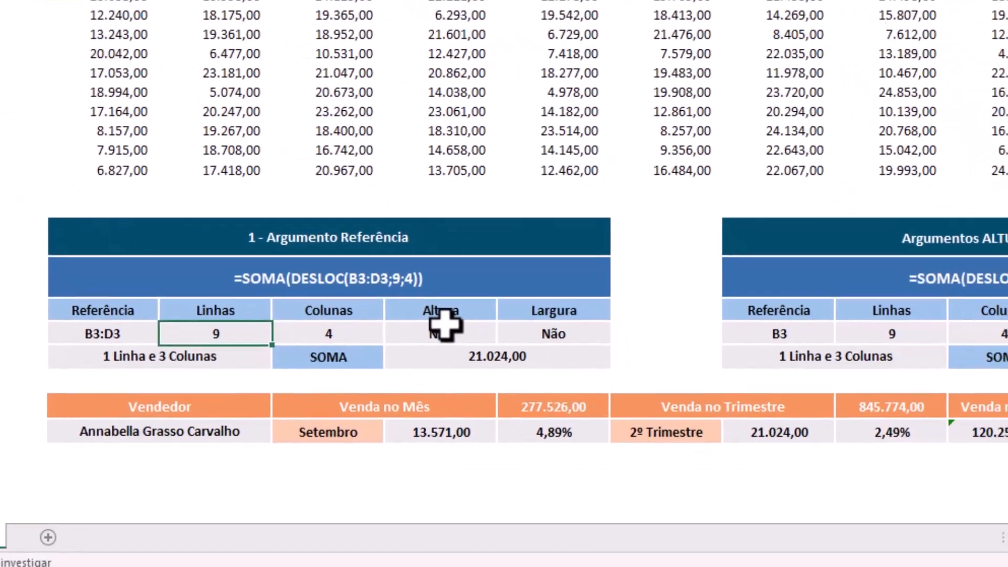
pyautogui.write('=CORRESP')
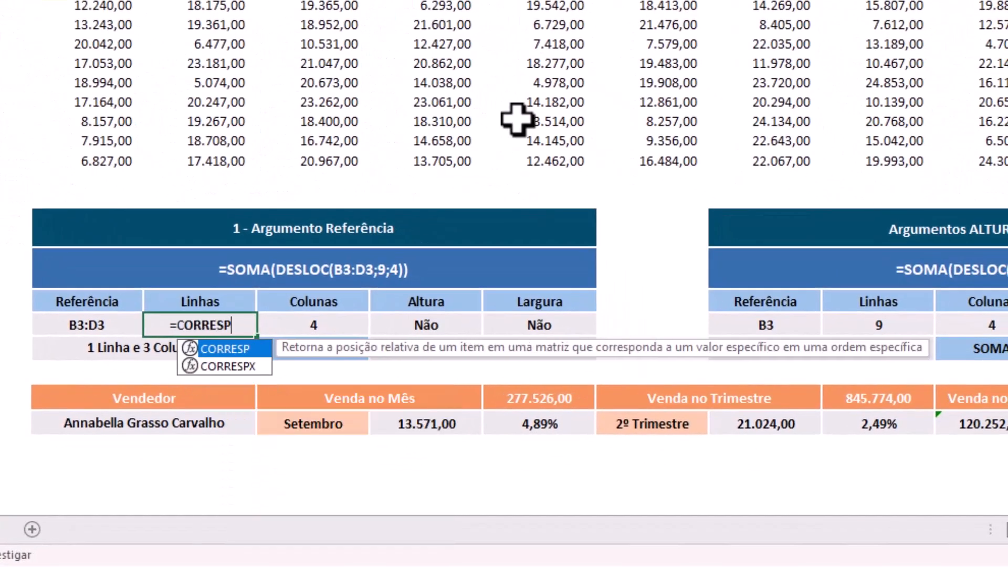
pyautogui.press('Tab')
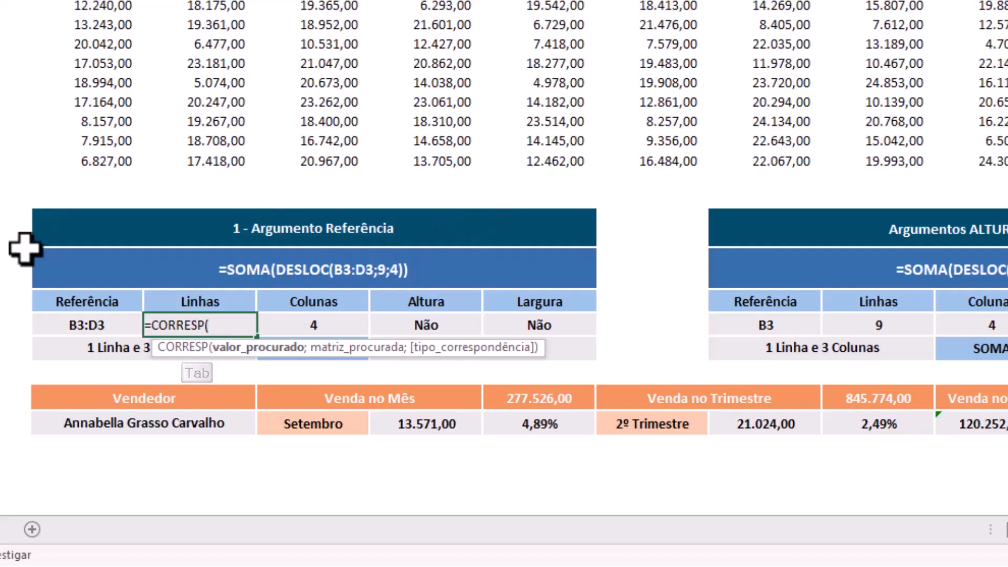
pyautogui.click(137, 427)
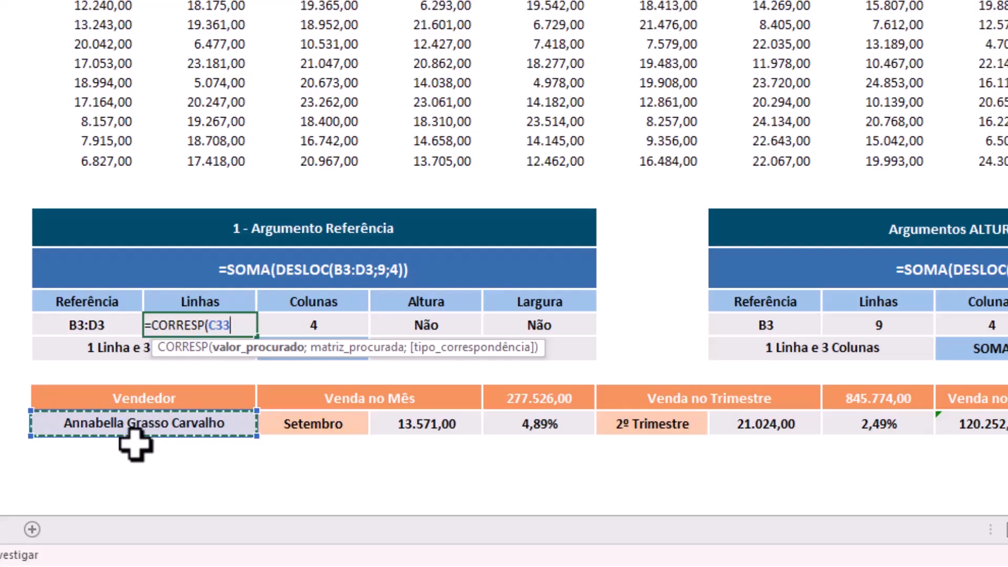
pyautogui.write(';')
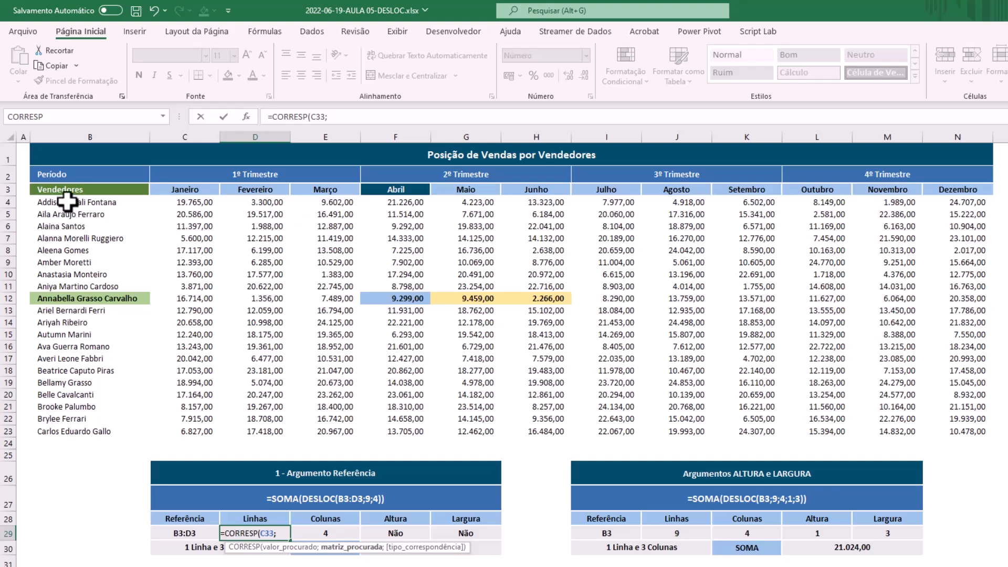
pyautogui.moveTo(65, 202); pyautogui.dragTo(114, 438)
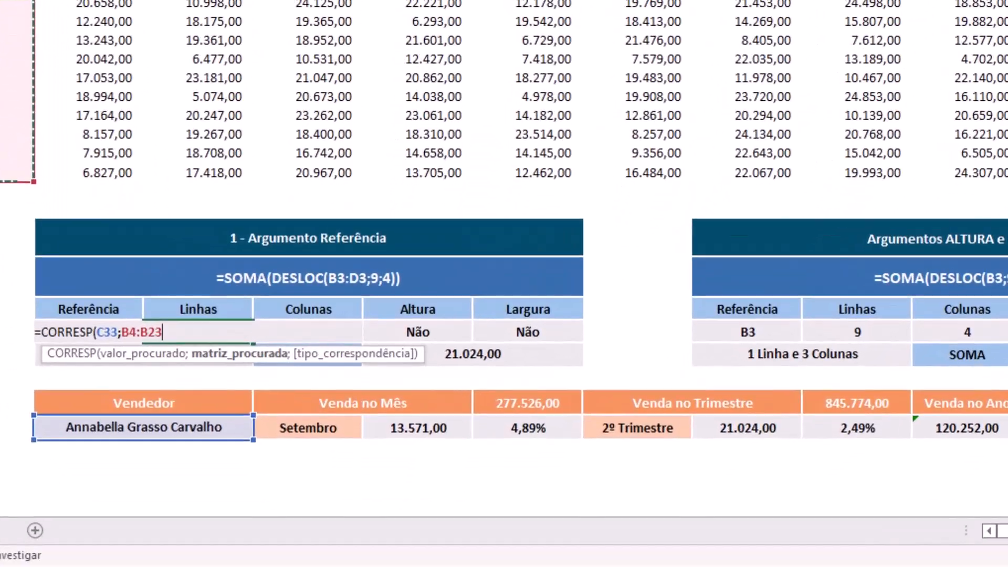
pyautogui.write(';0')
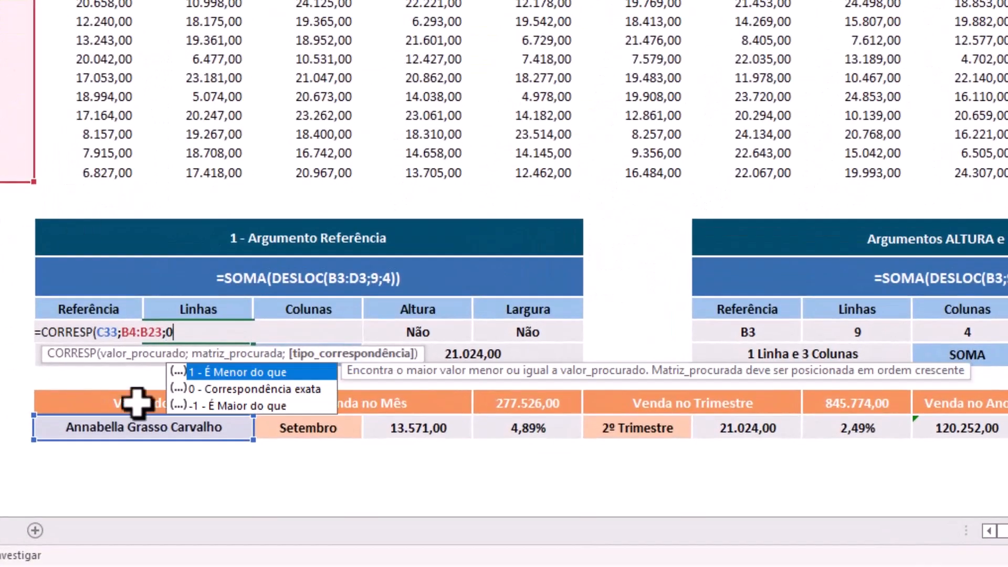
pyautogui.write(')')
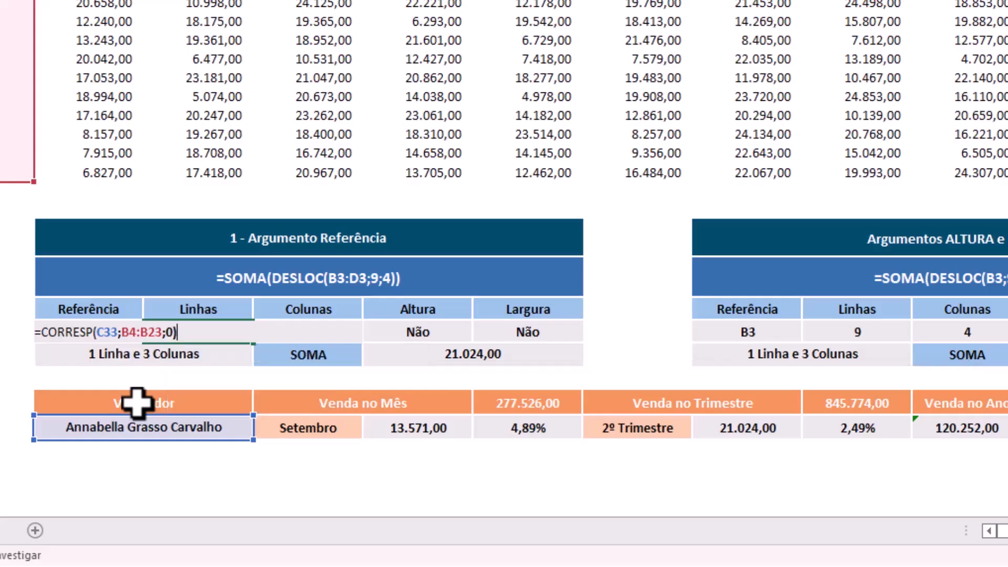
pyautogui.hotkey('ctrl', 'Return')
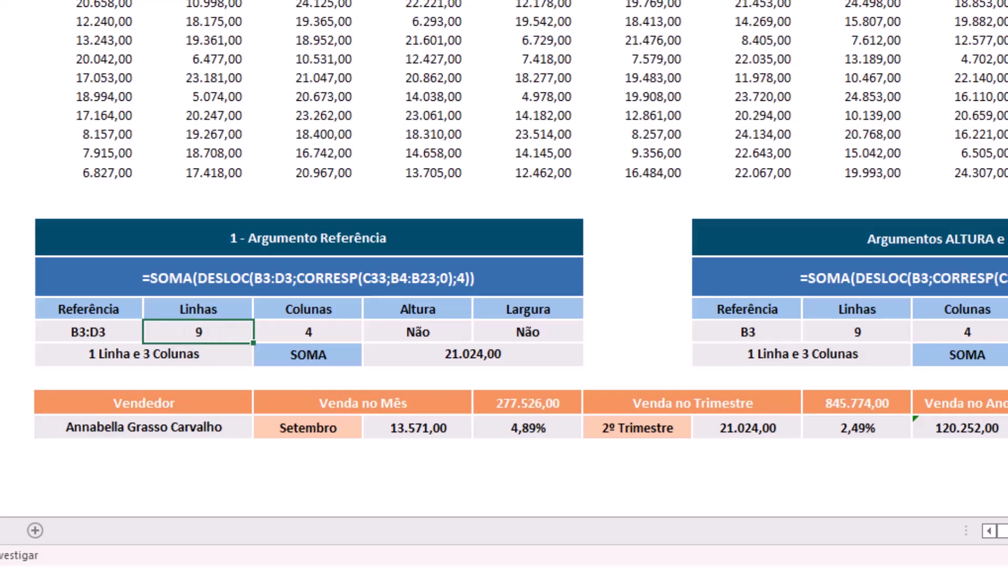
# Copy the expression CORRESP(C33;B4:B23;0), without the equals sign, from the Linhas cell's formula
pyautogui.press('F2')
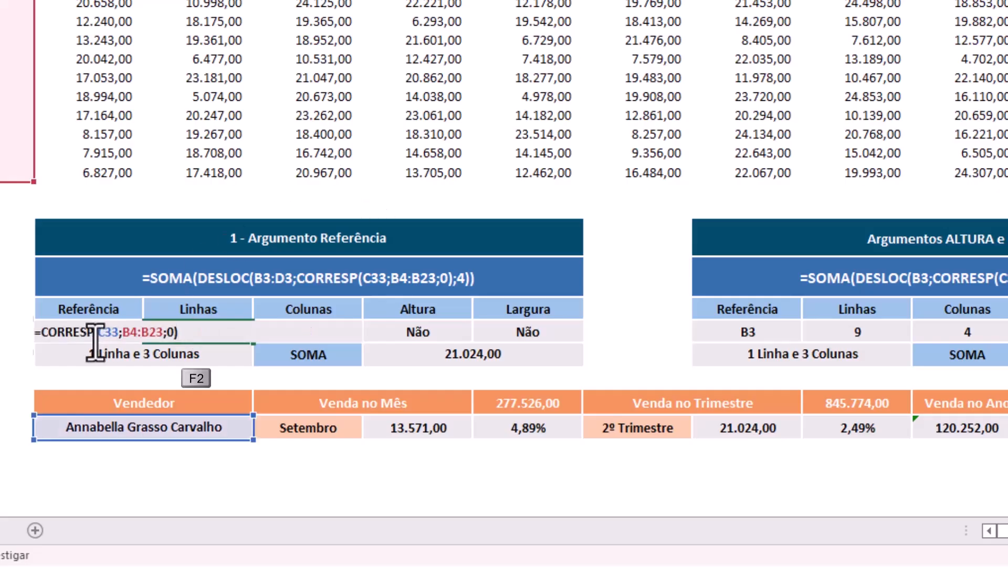
pyautogui.moveTo(59, 336); pyautogui.dragTo(160, 333)
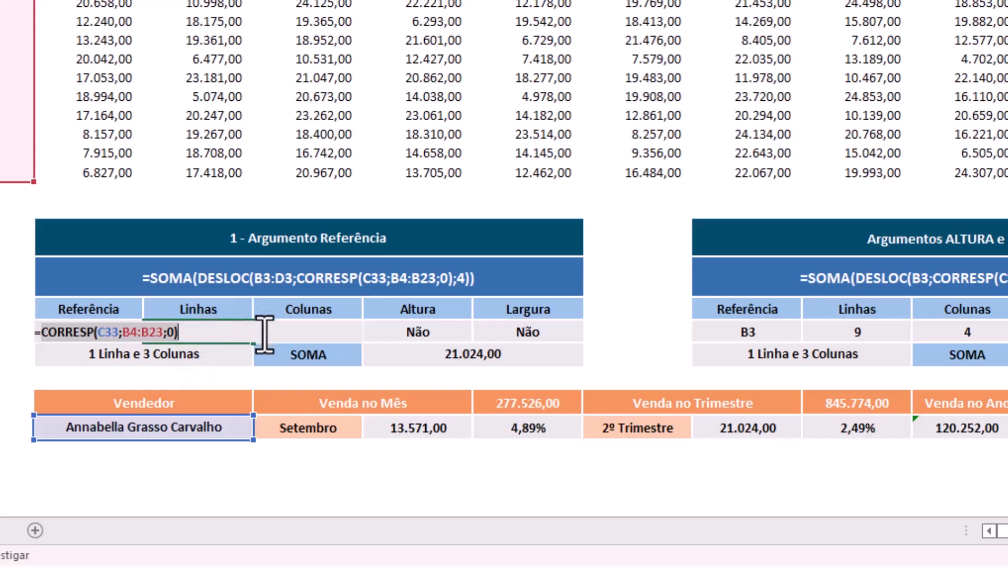
pyautogui.hotkey('ctrl', 'c')
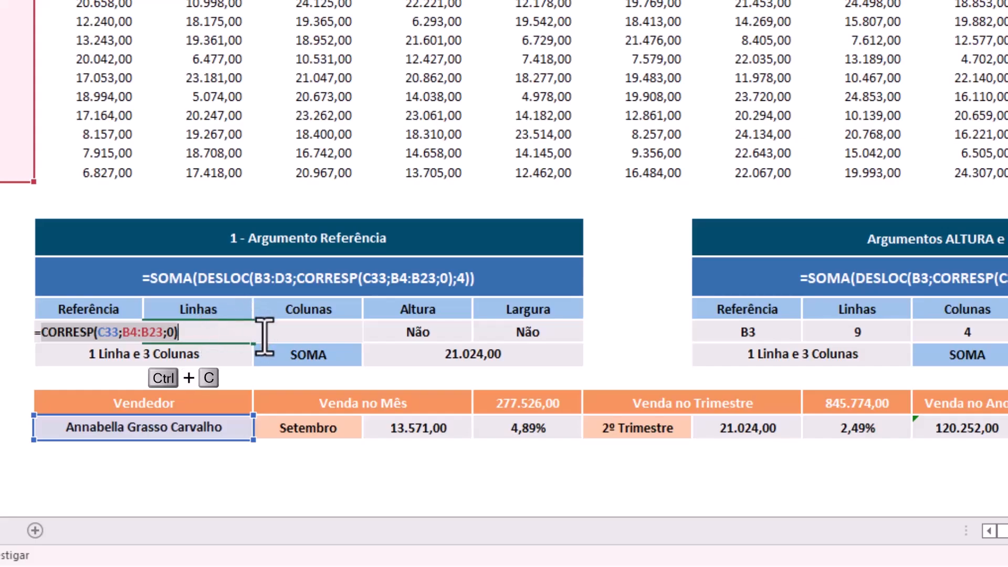
pyautogui.press('Escape')
# Replace the fixed row argument 9 in the quarterly sales DESLOC formula with the copied CORRESP(C33;B4:B23;0), and review the formula
pyautogui.click(745, 427)
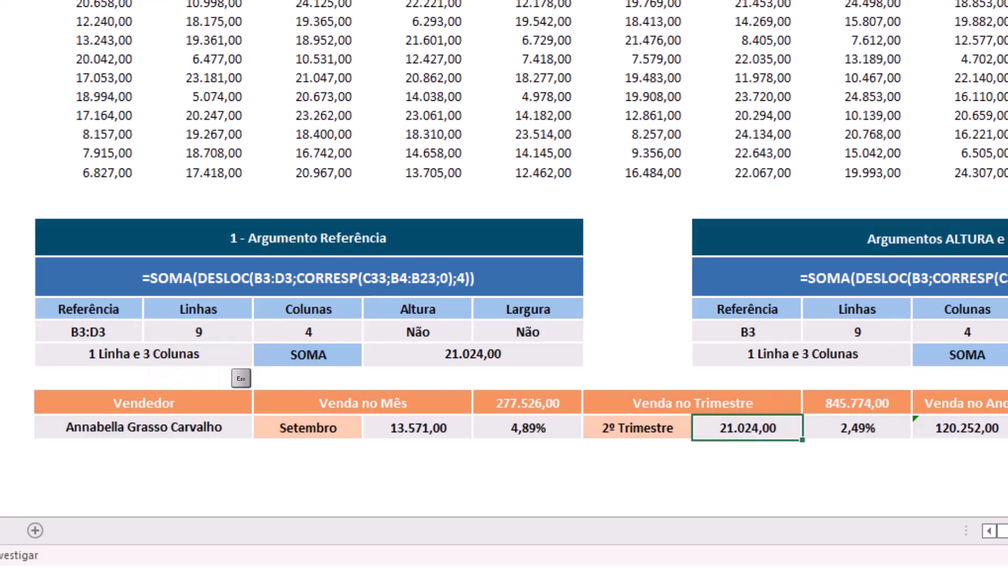
pyautogui.press('F2')
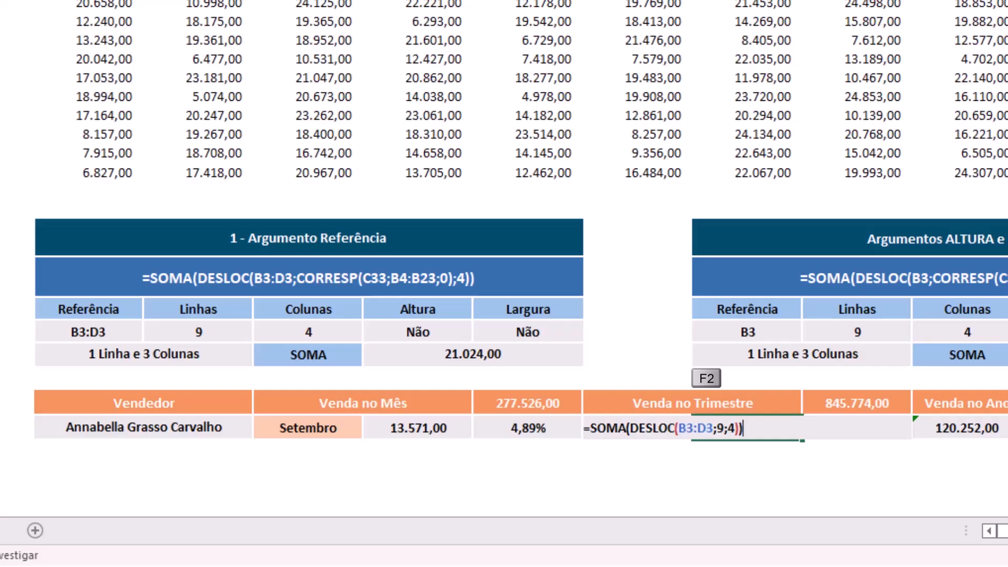
pyautogui.click(667, 428)
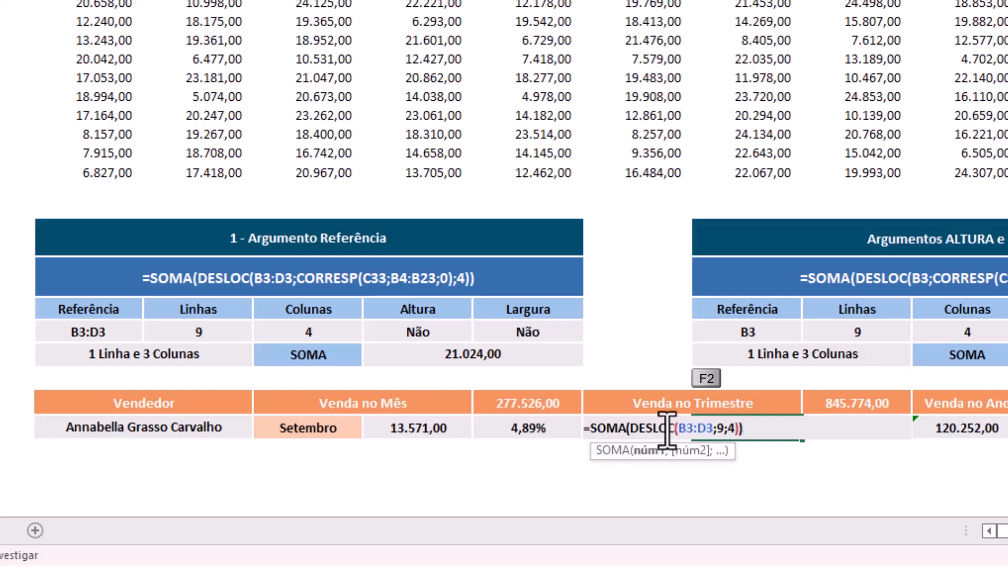
pyautogui.click(676, 428)
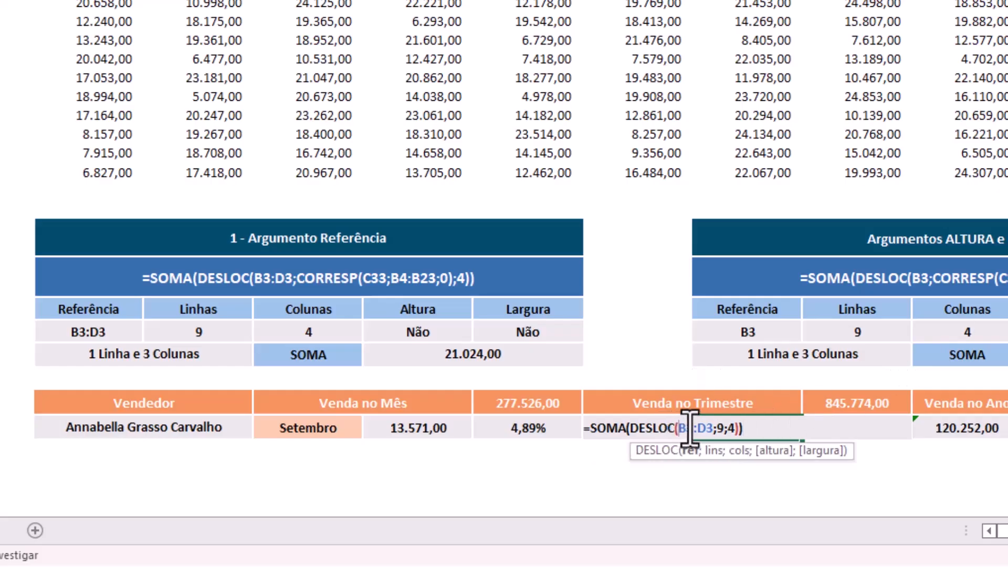
pyautogui.click(720, 453)
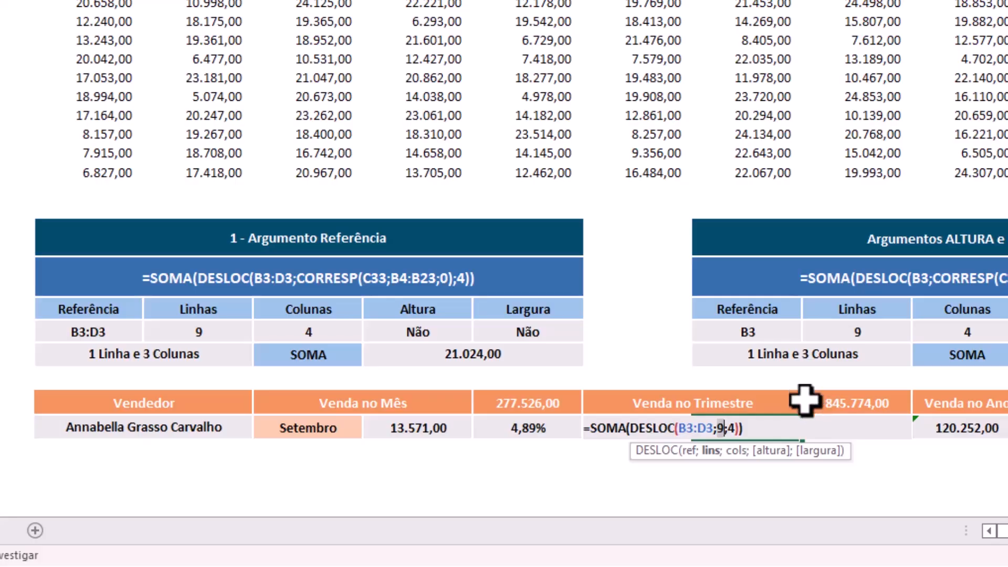
pyautogui.hotkey('ctrl', 'v')
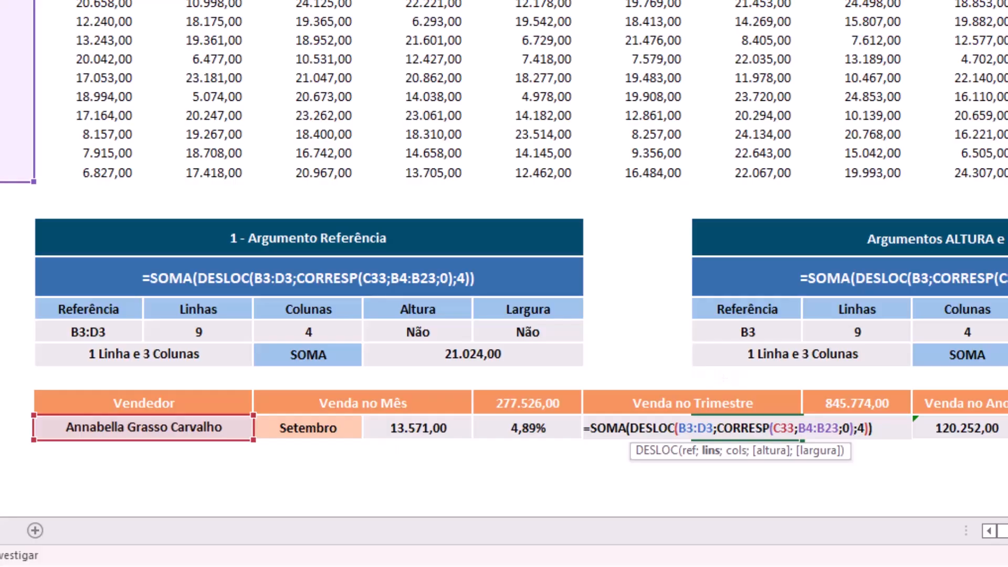
pyautogui.hotkey('ctrl', 'Return')
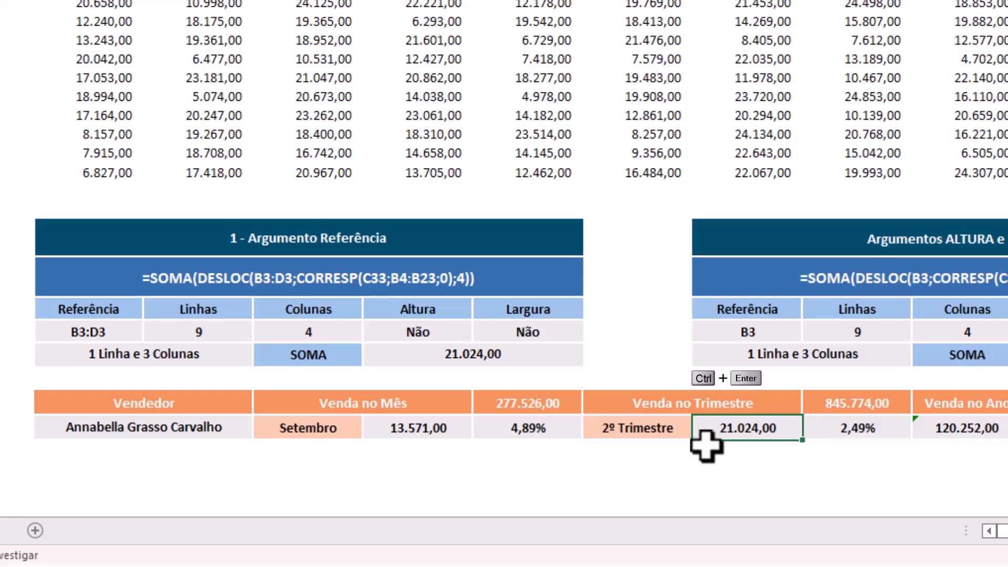
pyautogui.press('F2')
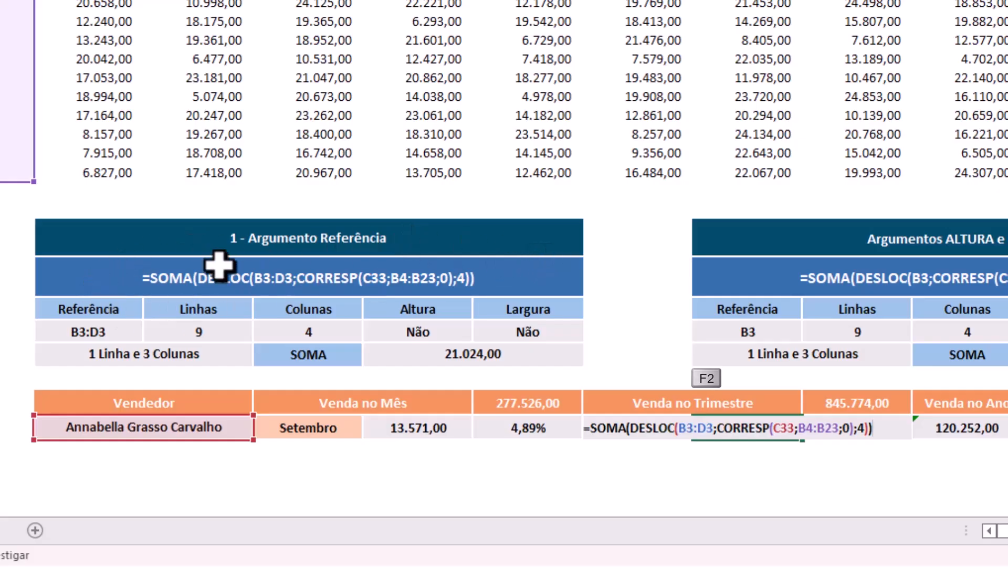
pyautogui.press('Escape')
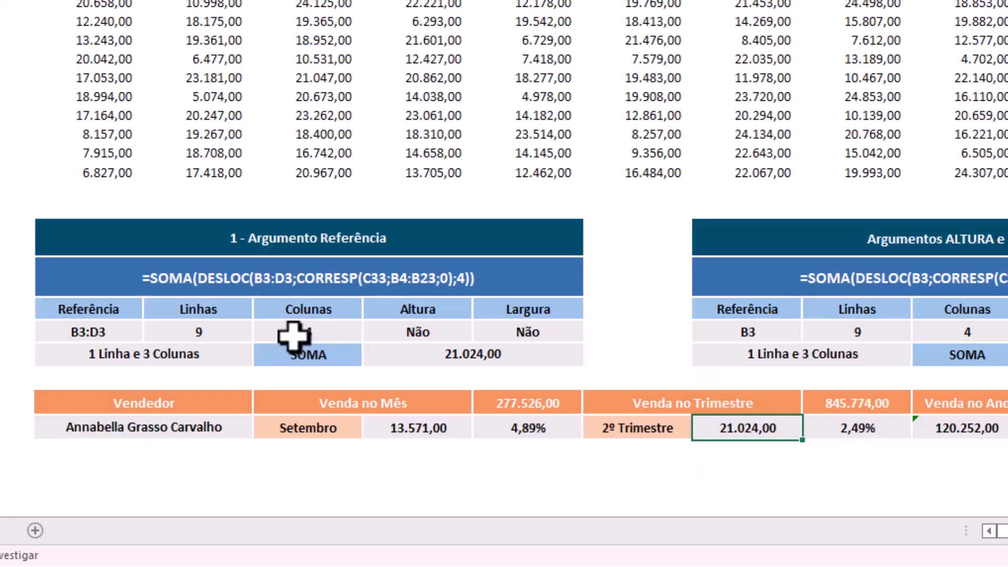
# Enter =CORRESP(H33;C2:N2;0) in the Colunas cell of the 1 - Argumento Referência table
pyautogui.click(312, 335)
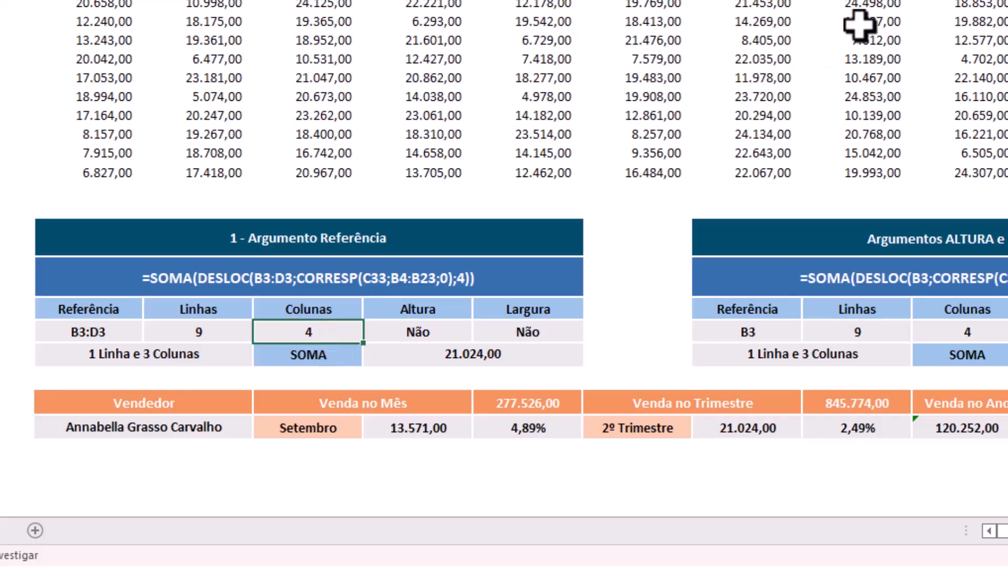
pyautogui.write('=CORRES')
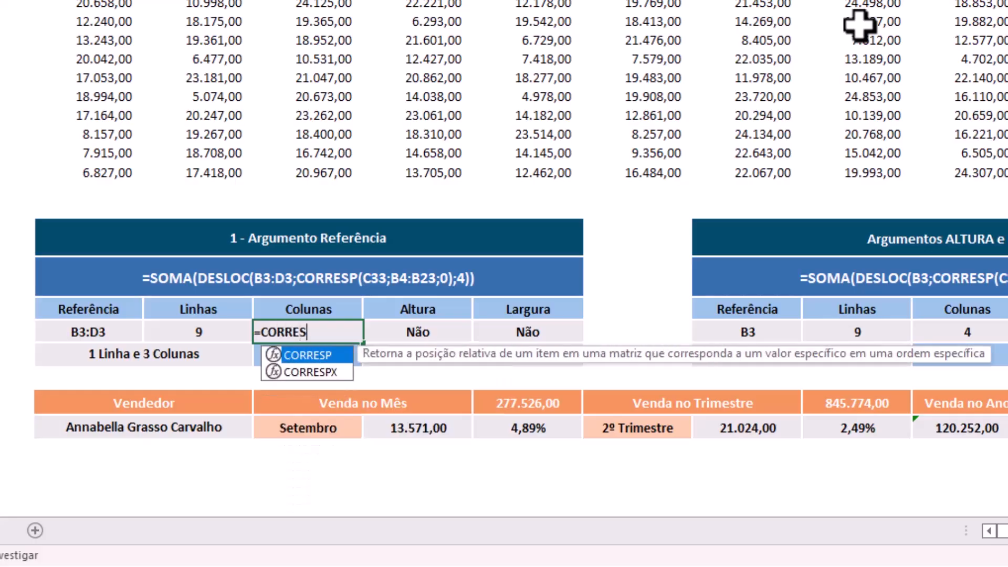
pyautogui.press('Tab')
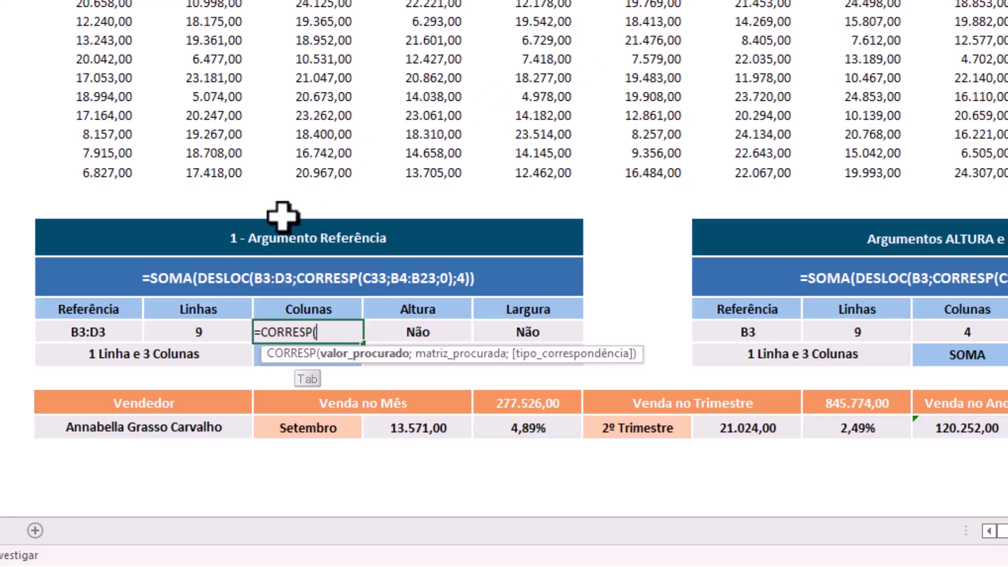
pyautogui.click(613, 431)
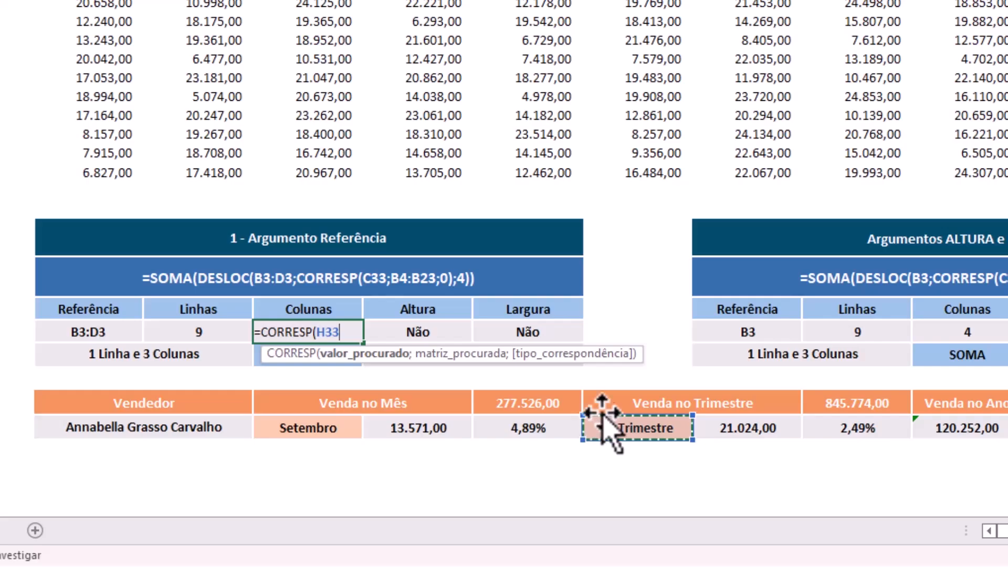
pyautogui.write(';')
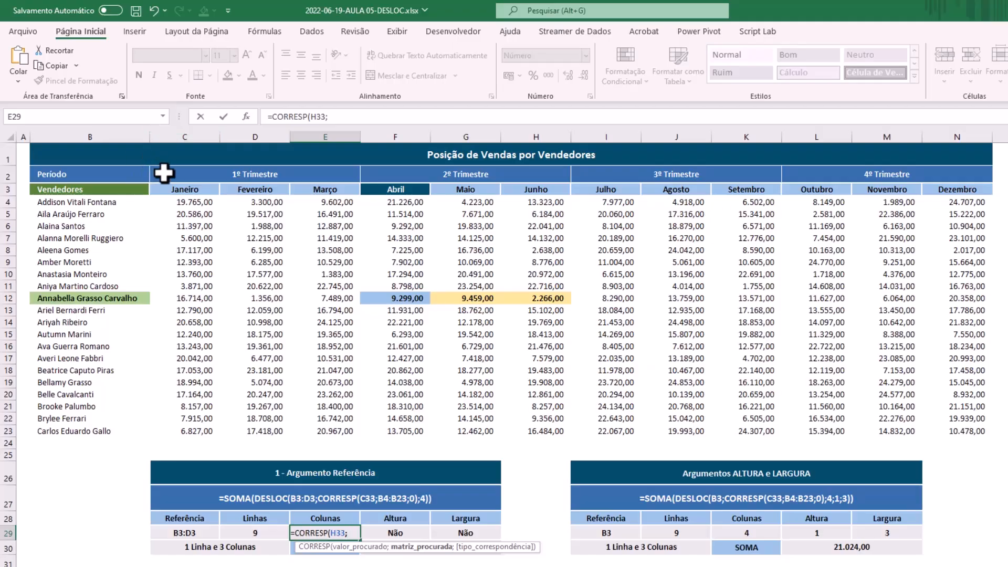
pyautogui.moveTo(163, 173); pyautogui.dragTo(990, 172)
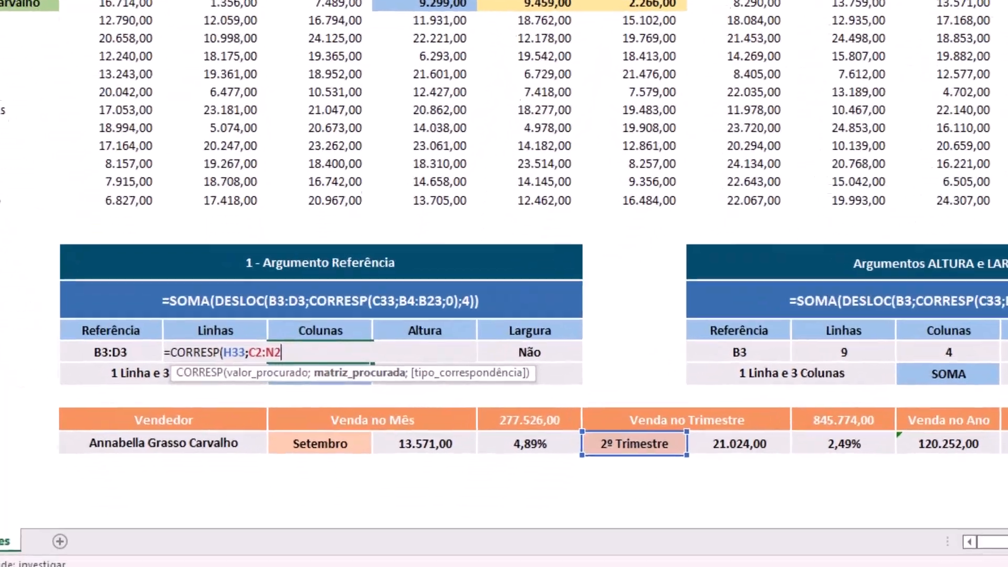
pyautogui.write(';')
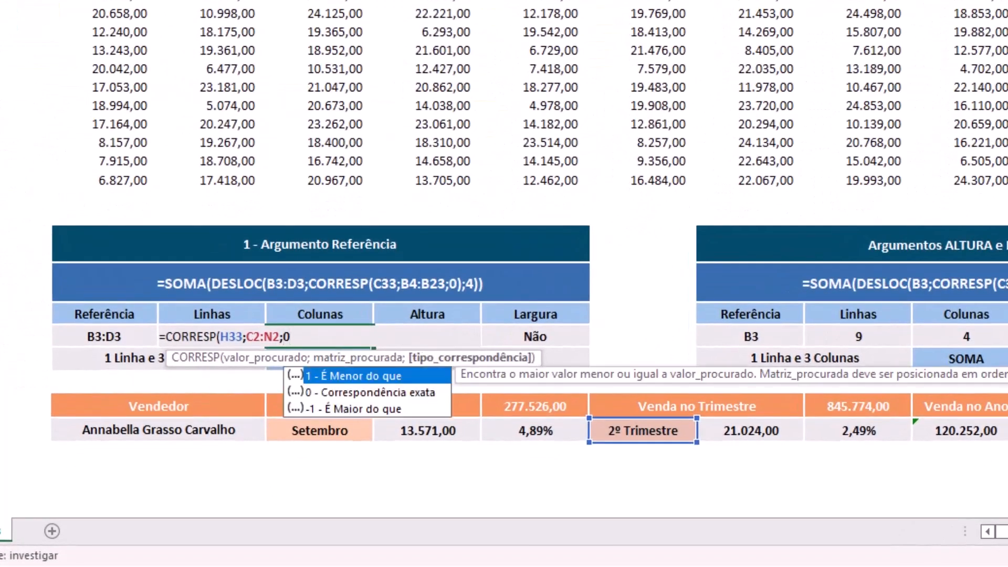
pyautogui.write('0)')
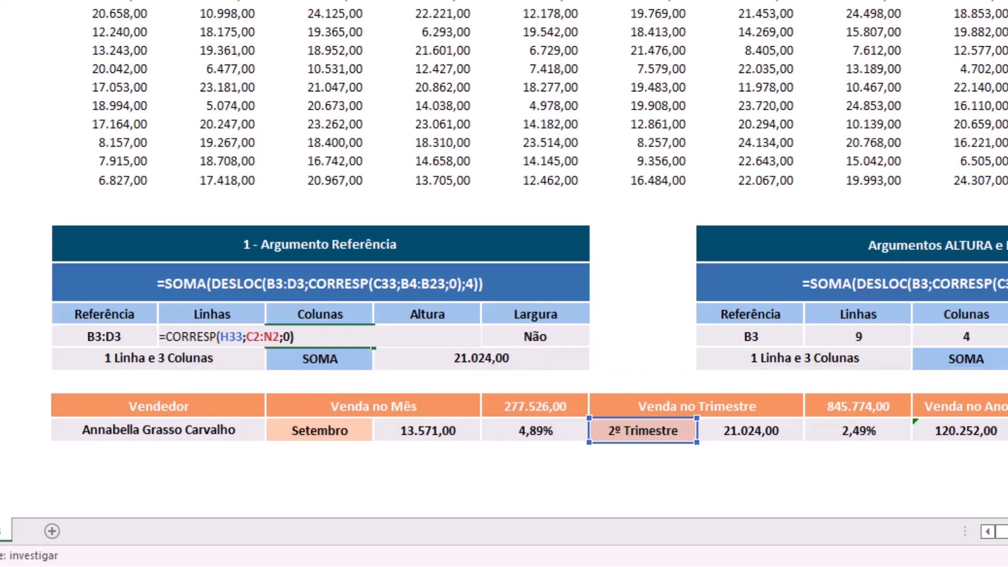
pyautogui.hotkey('ctrl', 'Return')
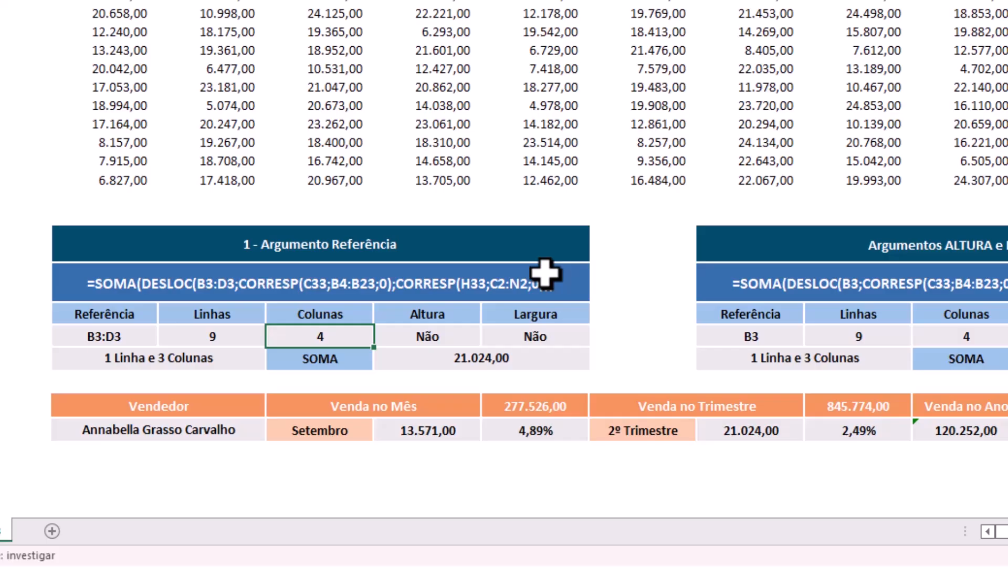
# Copy the expression CORRESP(H33;C2:N2;0), without the equals sign, from the Colunas cell's formula
pyautogui.press('F2')
pyautogui.moveTo(166, 336); pyautogui.dragTo(363, 332)
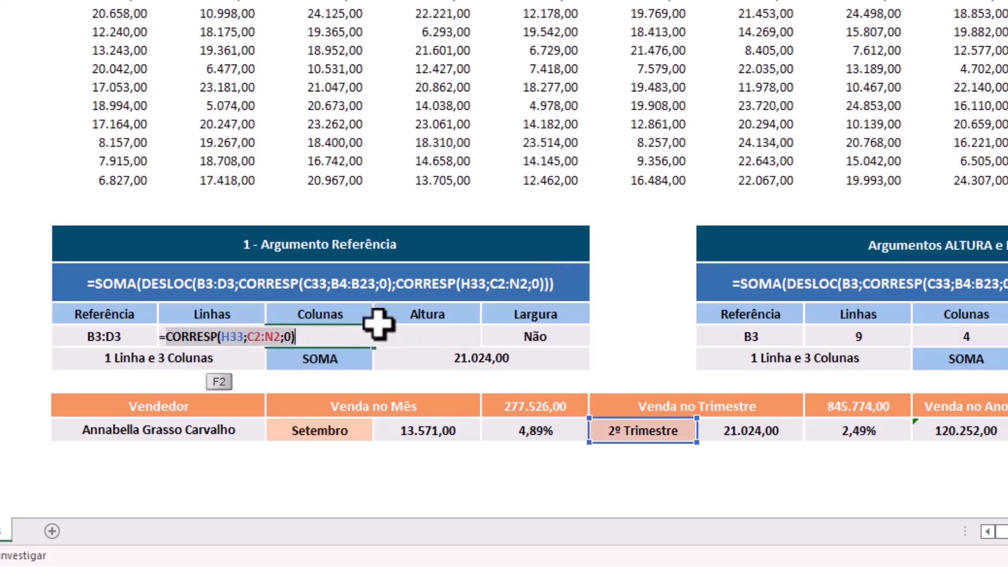
pyautogui.hotkey('ctrl', 'c')
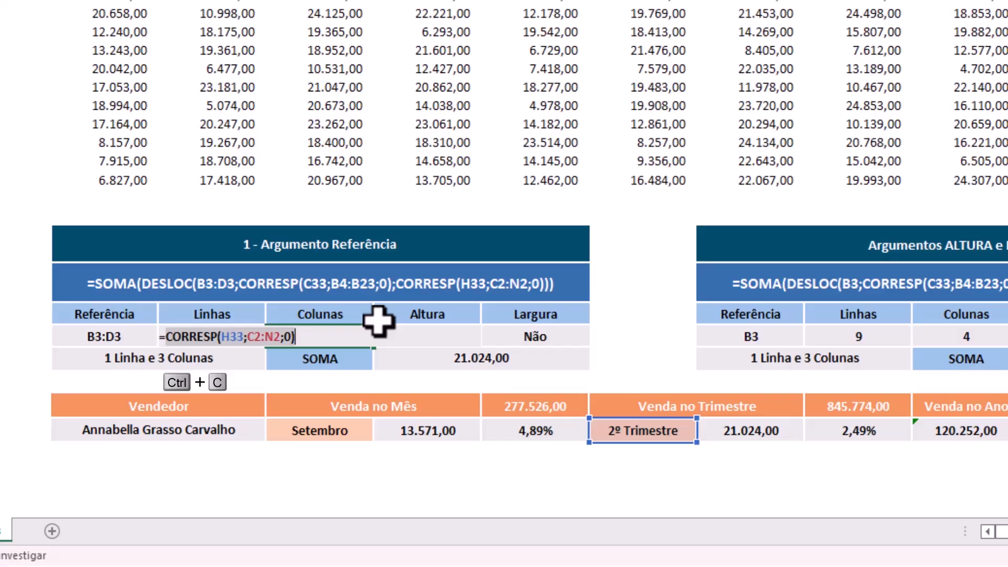
pyautogui.press('Escape')
# Replace the fixed column argument 4 in the quarterly sales DESLOC formula with the copied CORRESP(H33;C2:N2;0)
pyautogui.click(734, 430)
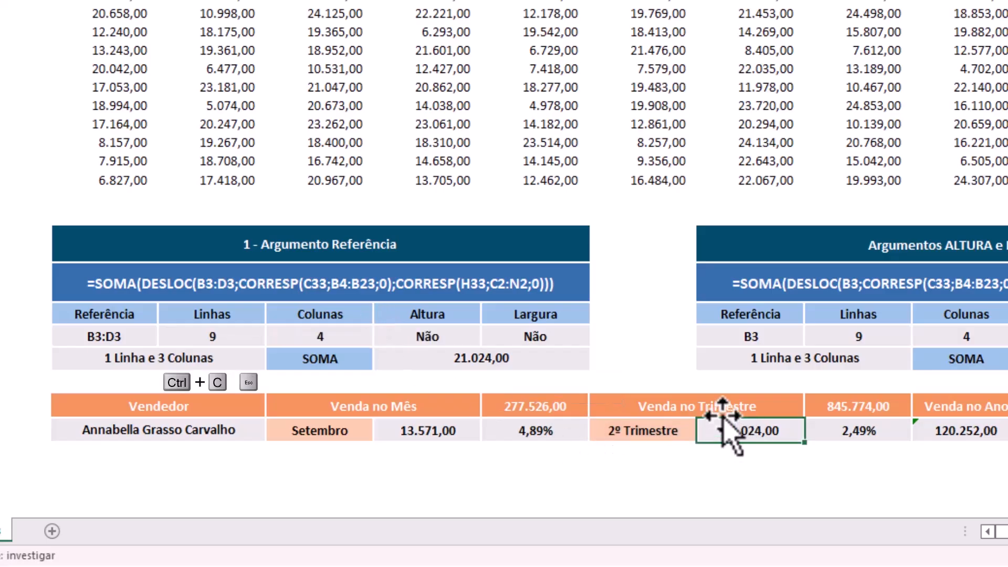
pyautogui.press('F2')
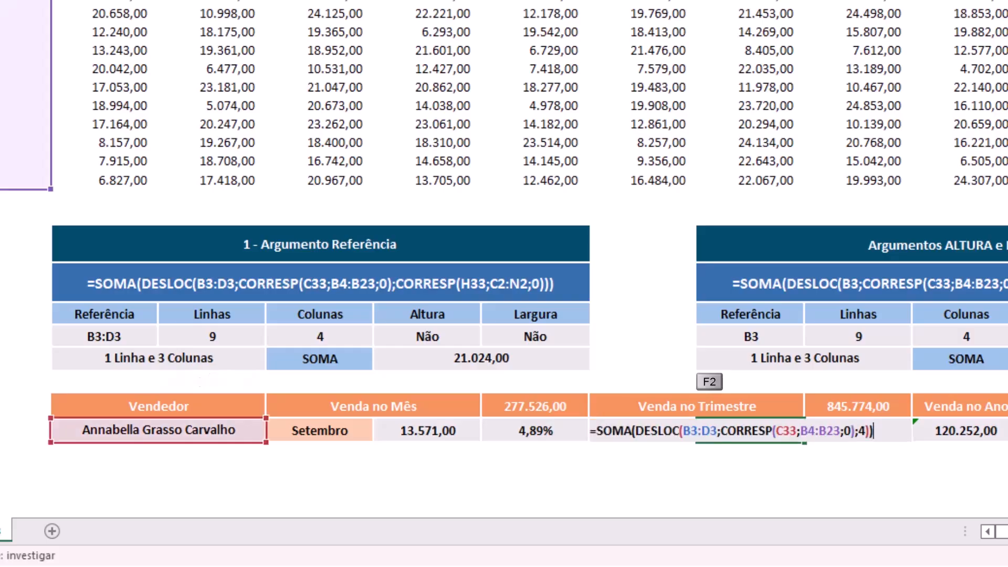
pyautogui.click(704, 431)
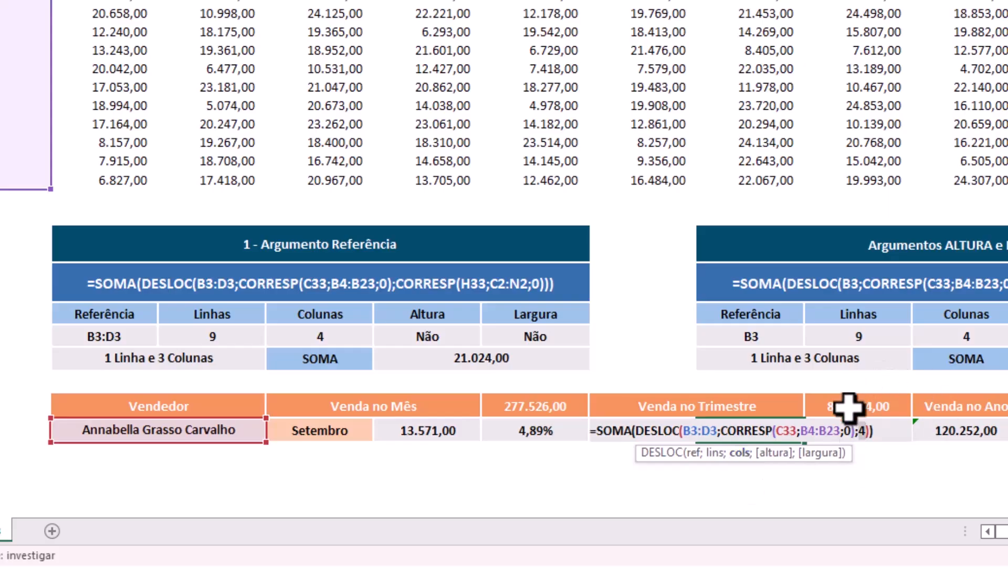
pyautogui.click(864, 430)
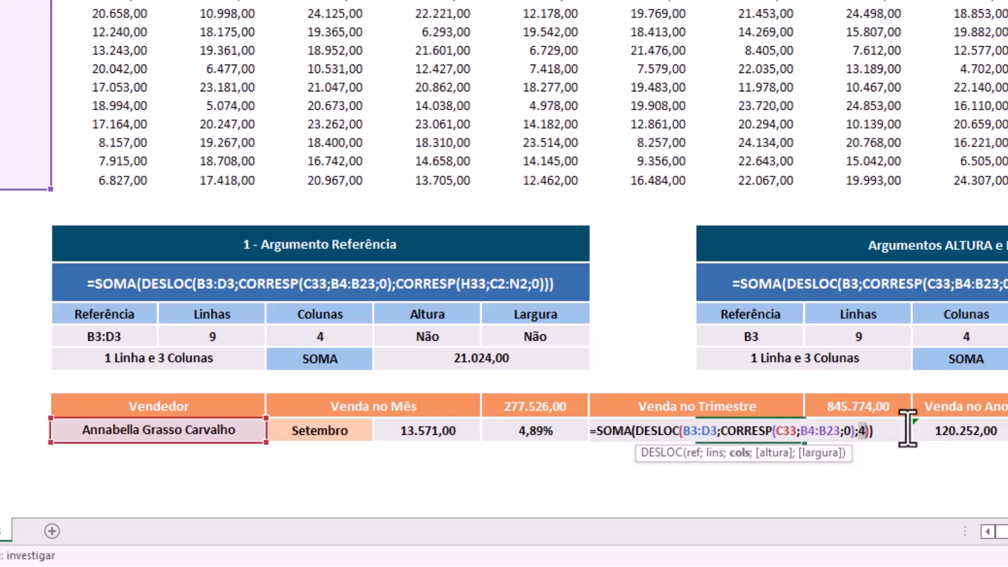
pyautogui.hotkey('ctrl', 'v')
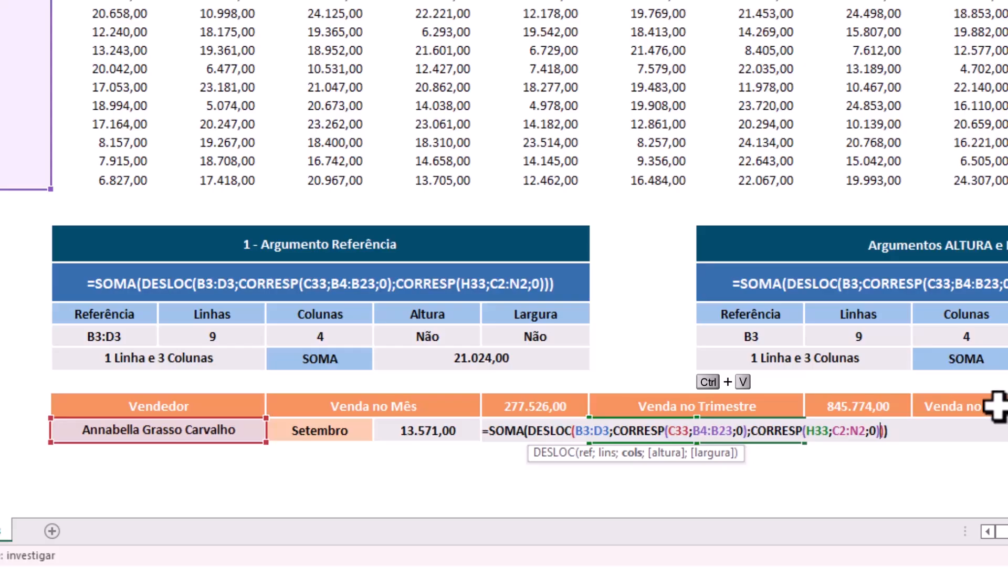
pyautogui.hotkey('ctrl', 'Return')
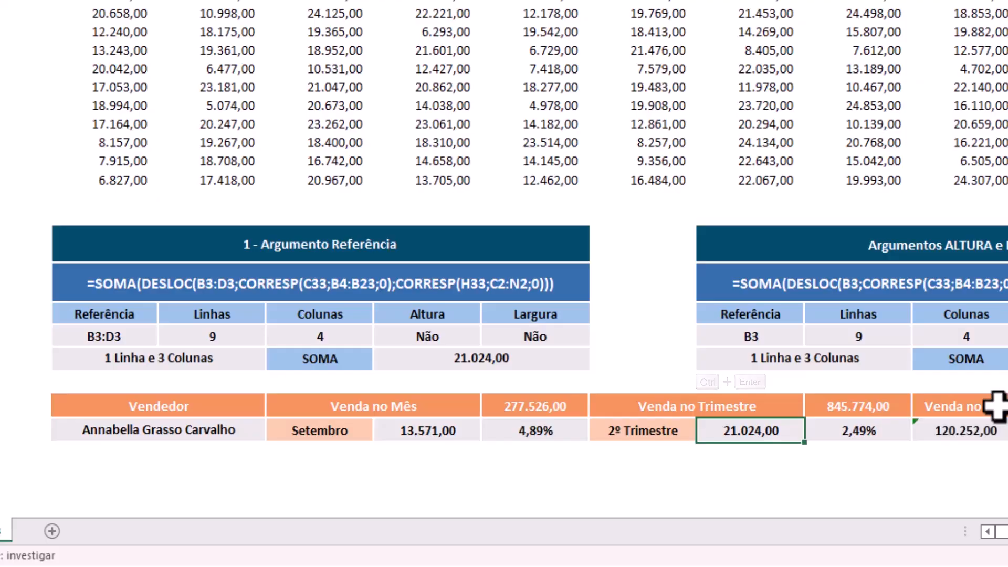
# Test the quarterly total by switching the quarter under Venda no Trimestre to 3º Trimestre and 4º Trimestre
pyautogui.click(646, 437)
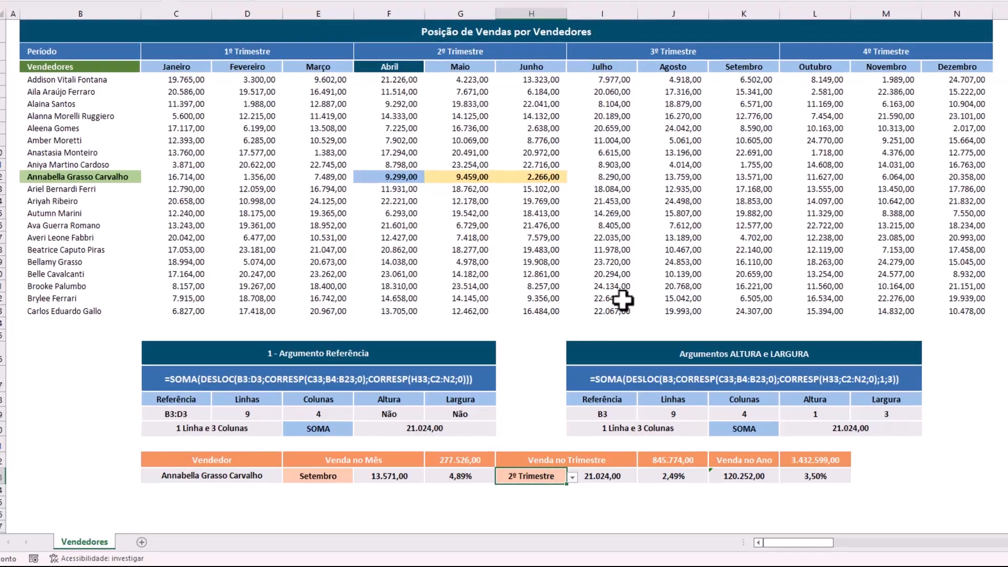
pyautogui.hotkey('alt', 'Down')
pyautogui.press('Down')
pyautogui.press('Return')
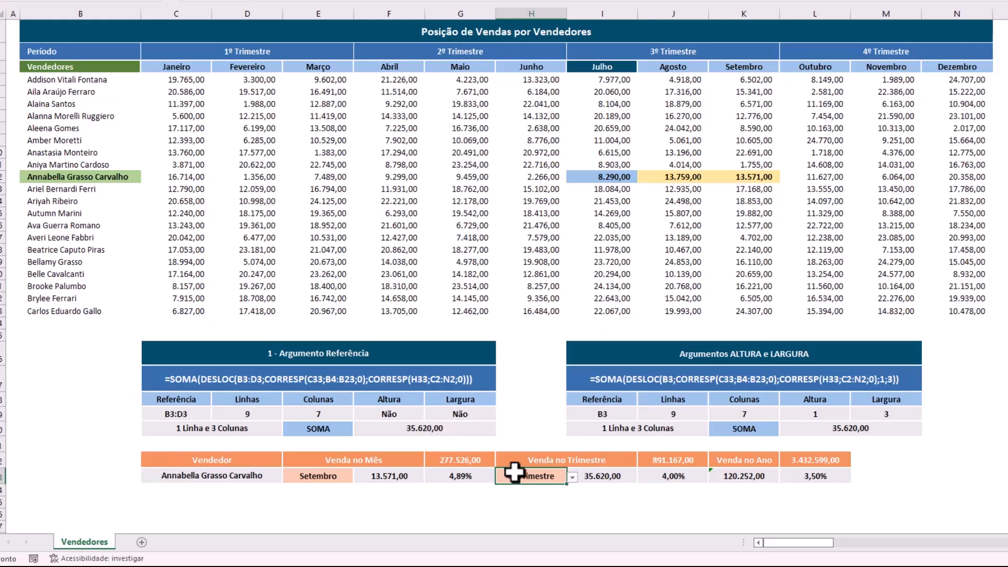
pyautogui.hotkey('alt', 'Down')
pyautogui.press('Down')
pyautogui.press('Return')
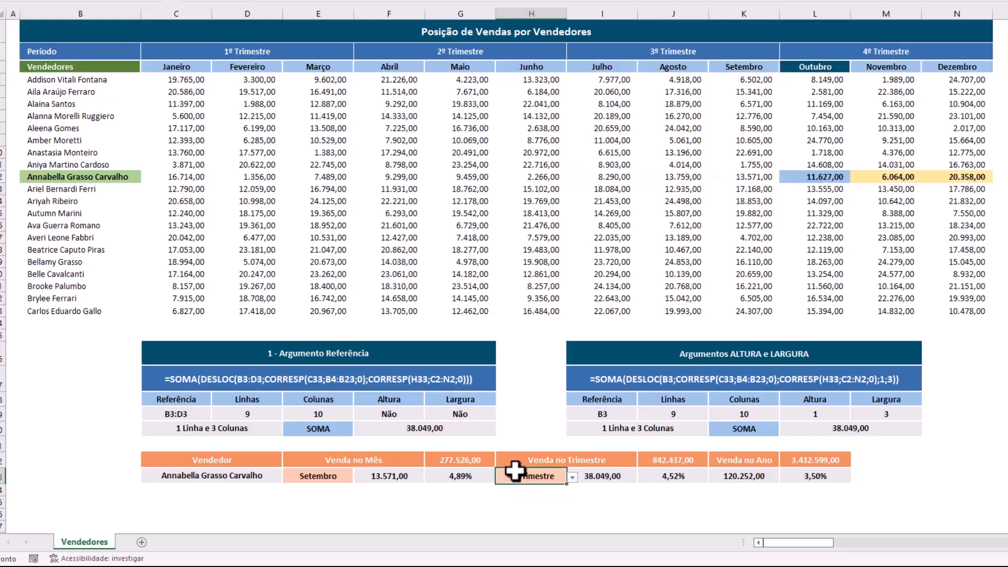
# Test the quarterly total with 1º Trimestre and return the quarter selection to 2º Trimestre
pyautogui.hotkey('alt', 'Down')
pyautogui.press('Up')
pyautogui.press('Up')
pyautogui.press('Up')
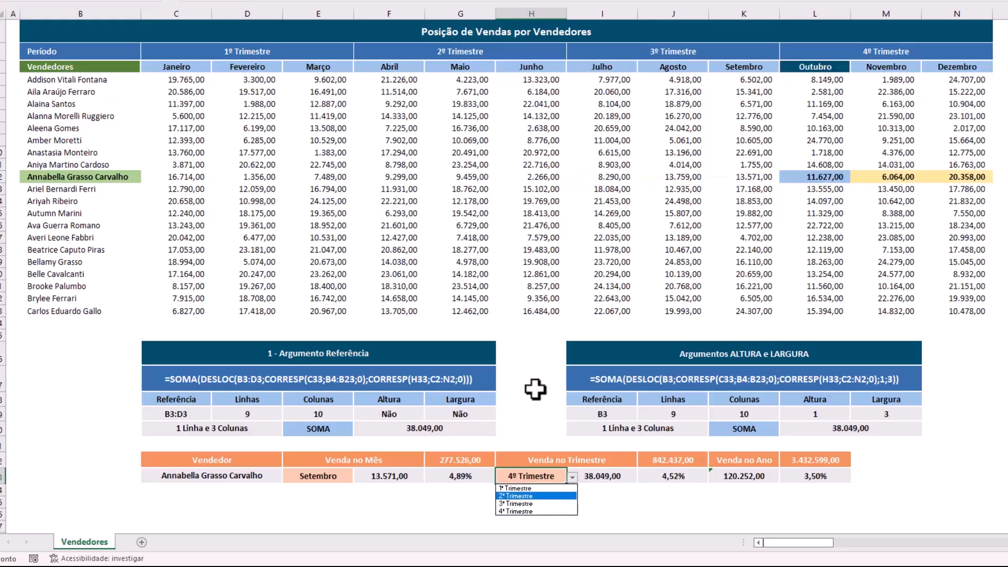
pyautogui.press('Return')
pyautogui.hotkey('alt', 'Down')
pyautogui.press('Down')
pyautogui.press('Return')
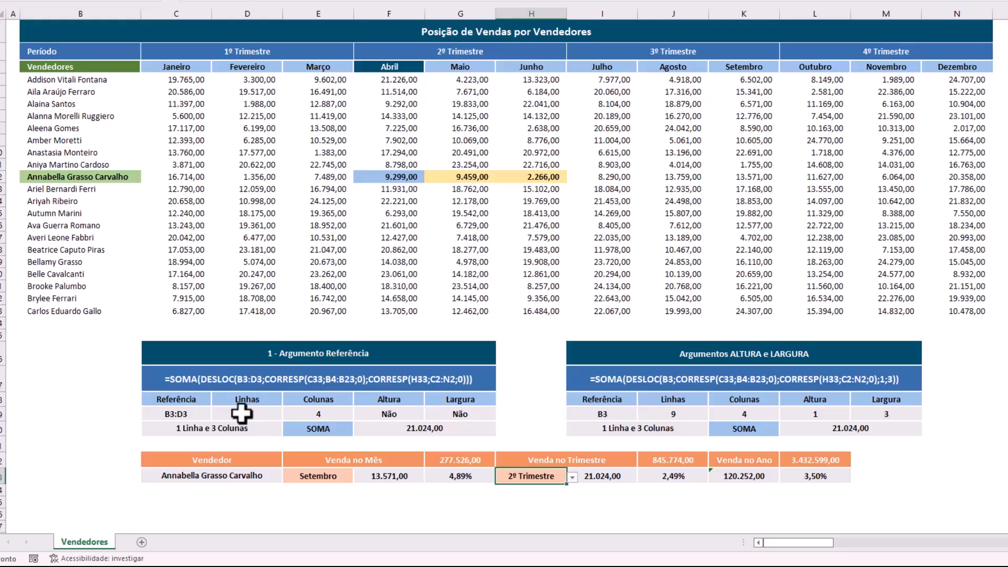
# Test the totals by changing the Vendedor selection to the seller two entries further down the list
pyautogui.click(230, 476)
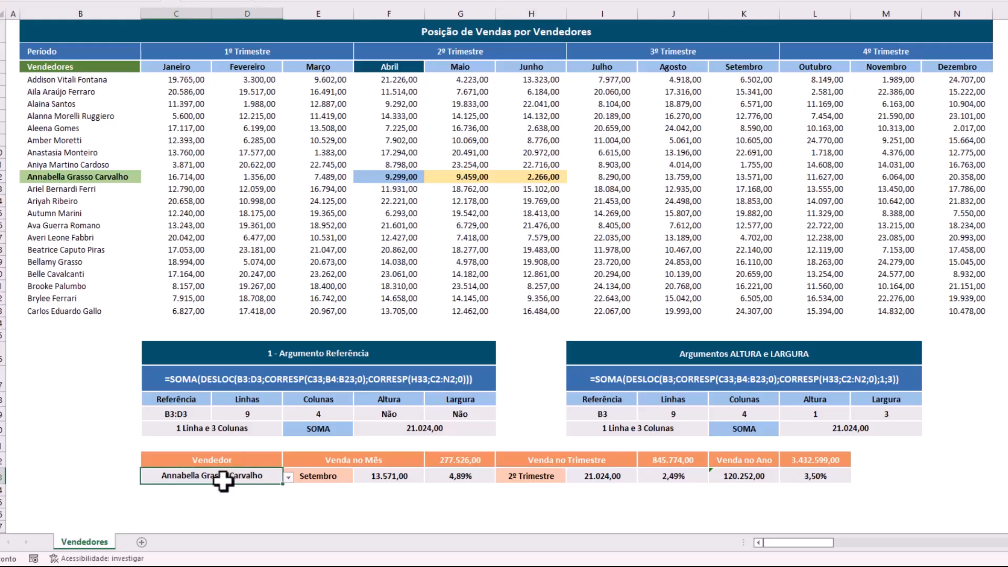
pyautogui.hotkey('alt', 'Down')
pyautogui.press('Down')
pyautogui.press('Down')
pyautogui.press('Return')
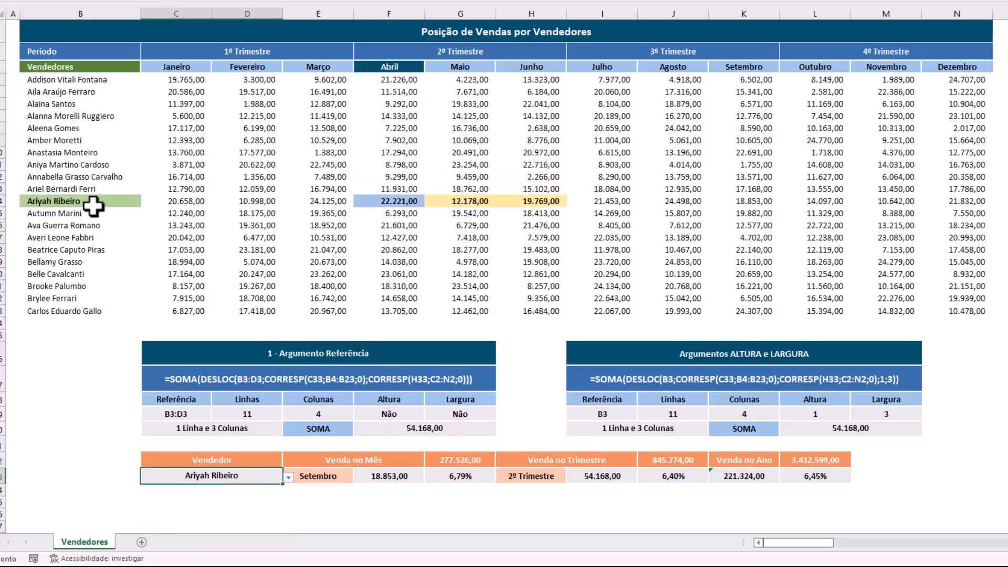
# Return the Vendedor selection to the original seller, two entries further up the list
pyautogui.hotkey('alt', 'Down')
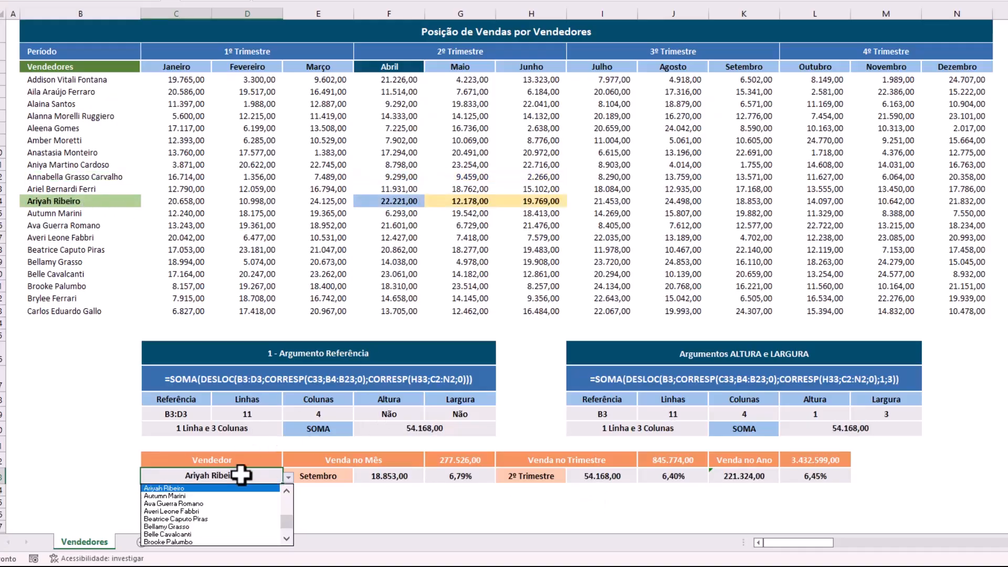
pyautogui.press('Up')
pyautogui.press('Up')
pyautogui.press('Return')
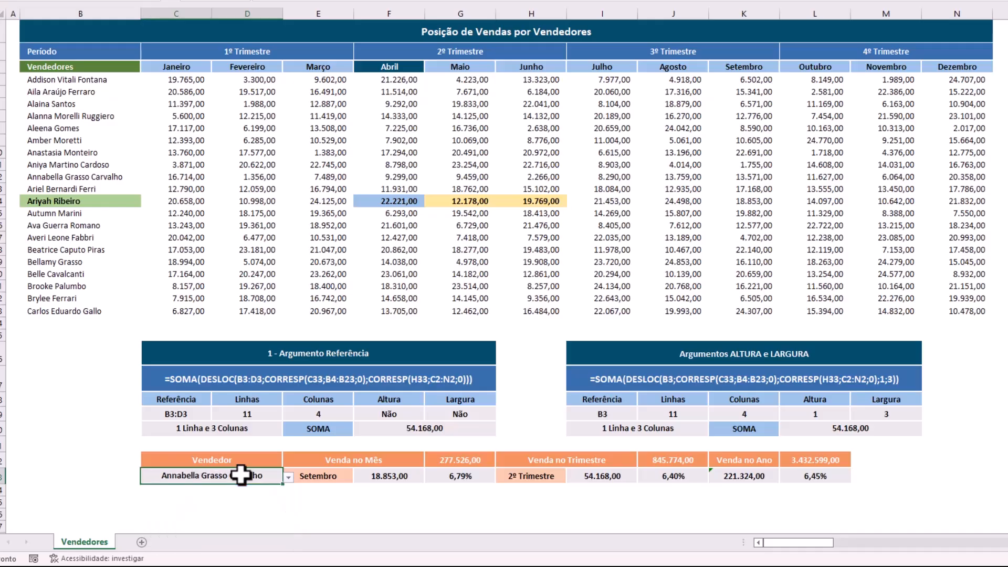